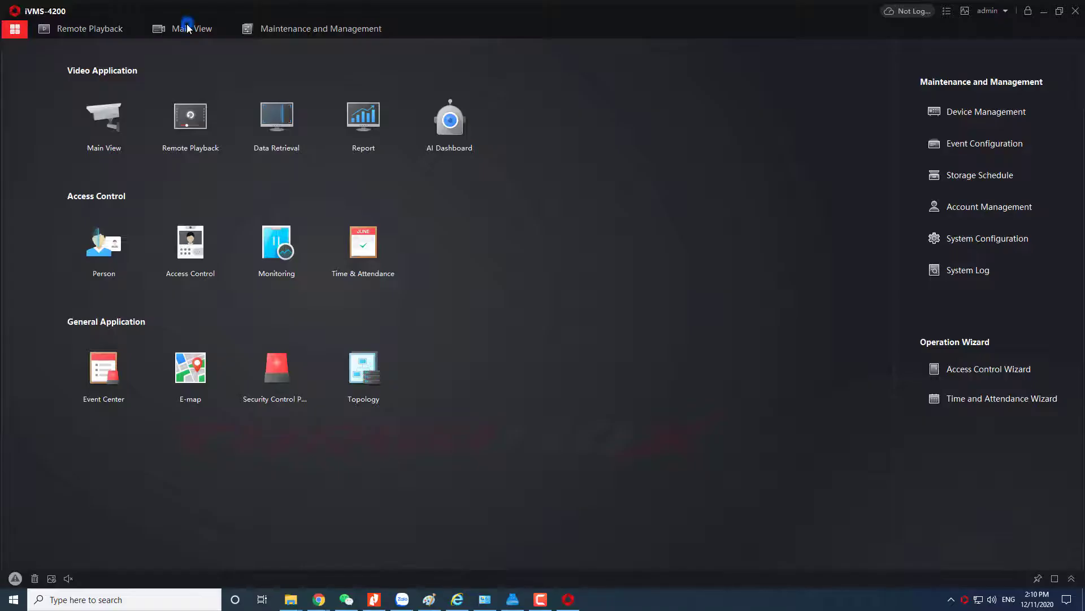
# Step: Close Remote Playback and the other extra pages so only the live view page remains
pyautogui.click(182, 26)
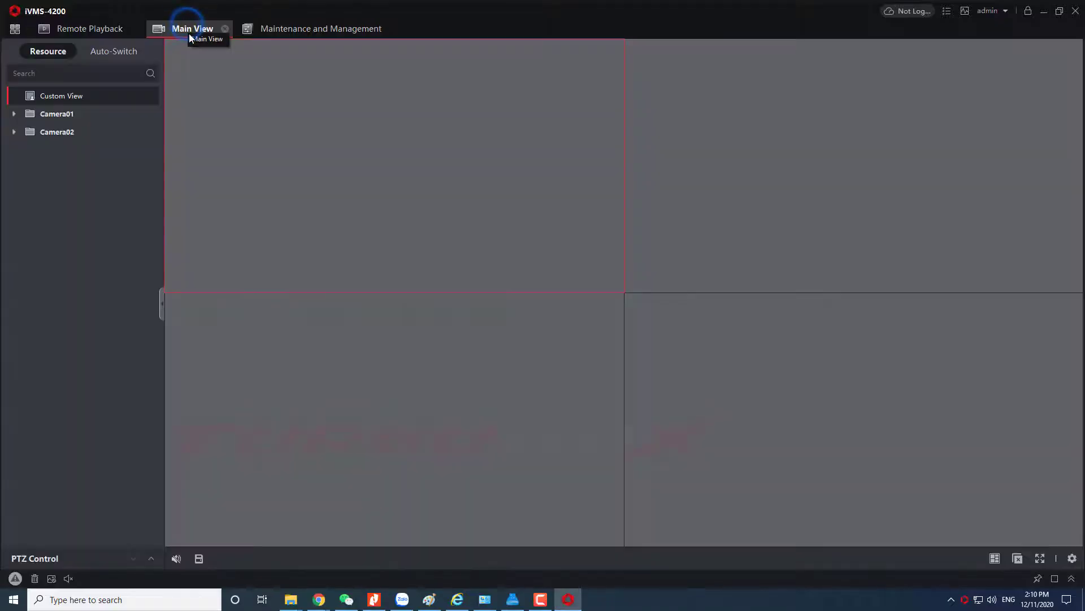
pyautogui.click(392, 28)
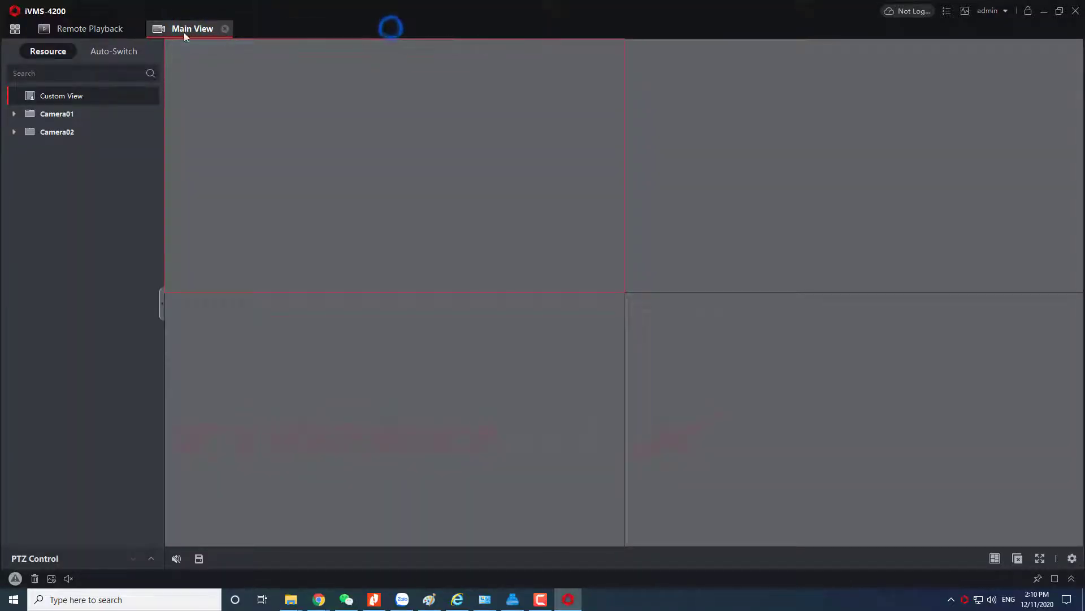
pyautogui.click(117, 29)
pyautogui.click(136, 28)
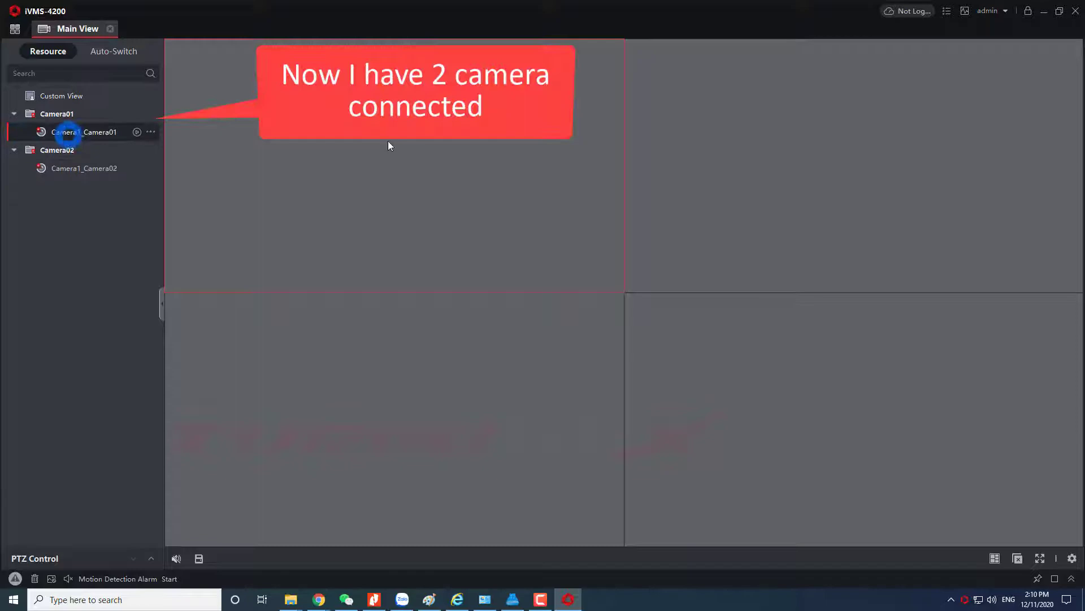
# Step: Play Camera01 live, clear the top-right window and select the Camera1_Camera02 channel
pyautogui.click(137, 132)
pyautogui.click(1072, 47)
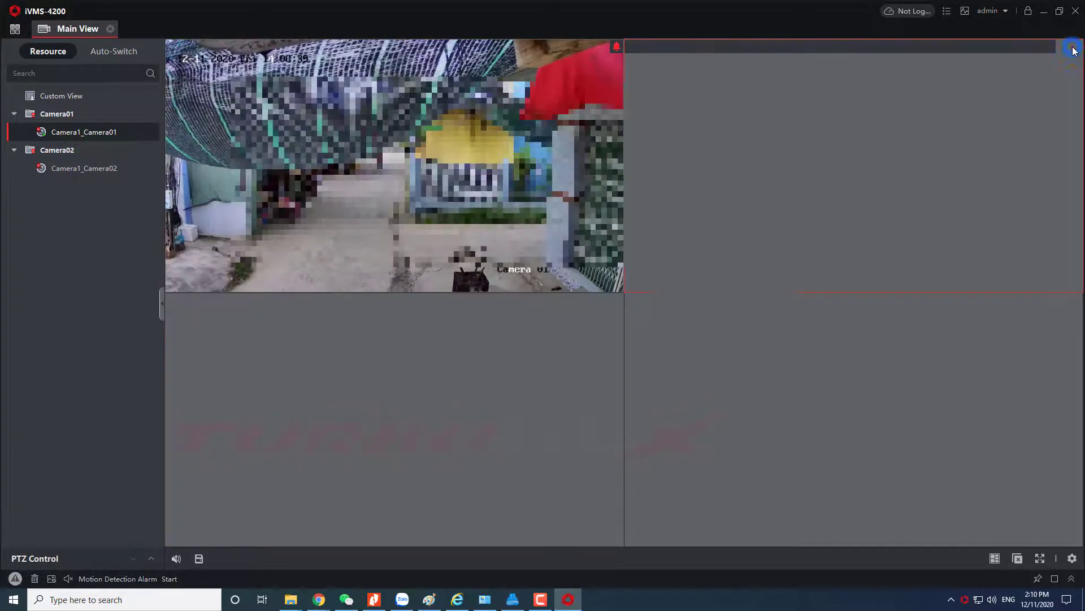
pyautogui.click(54, 169)
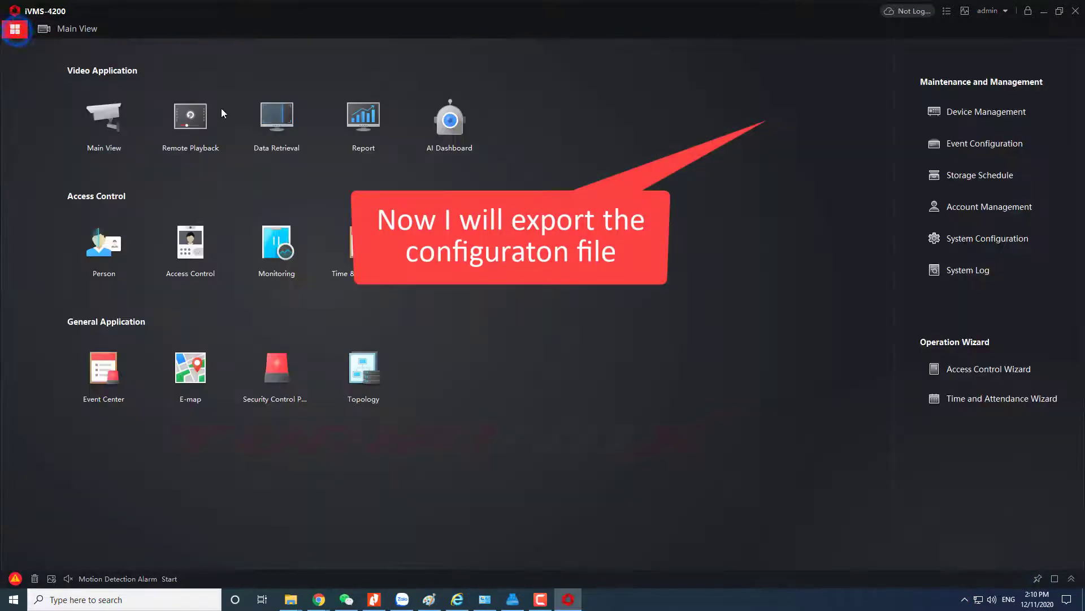
# Step: Export the configuration file to Downloads as 'Configuration IVMS 4200'
pyautogui.click(986, 111)
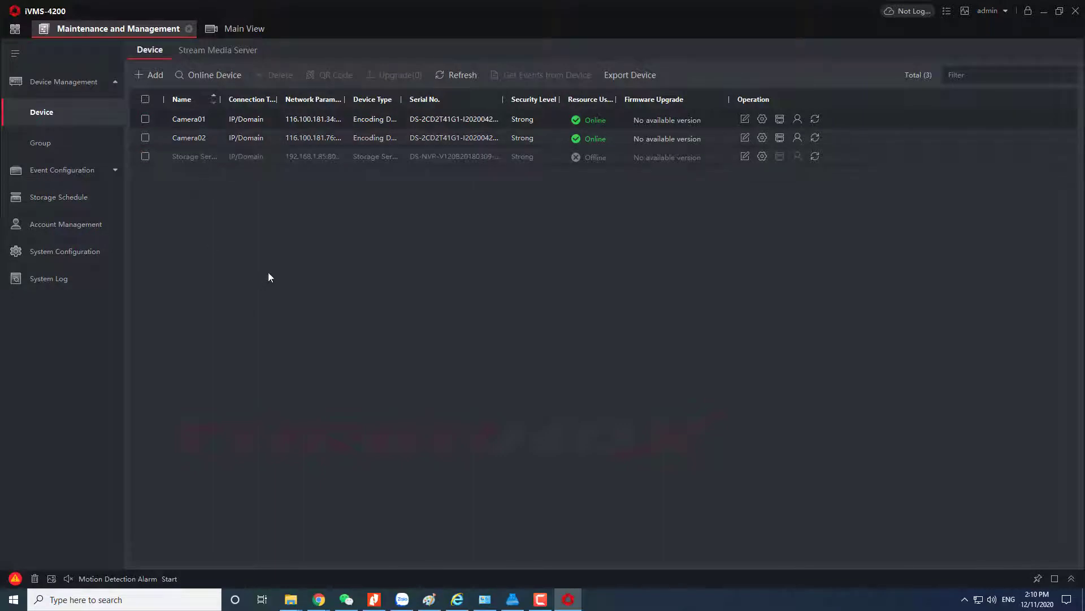
pyautogui.click(189, 29)
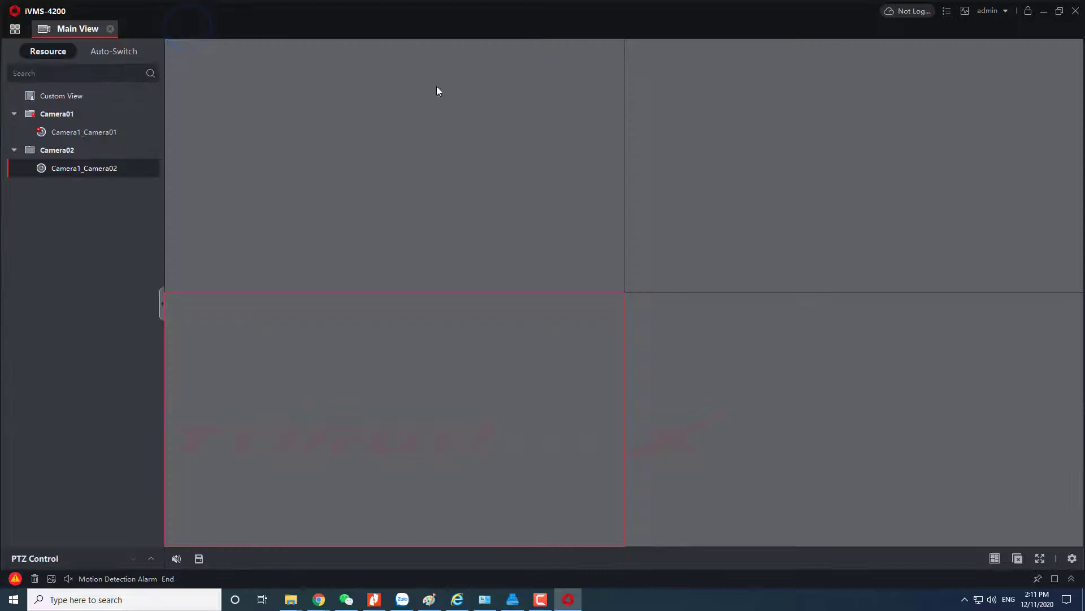
pyautogui.click(949, 13)
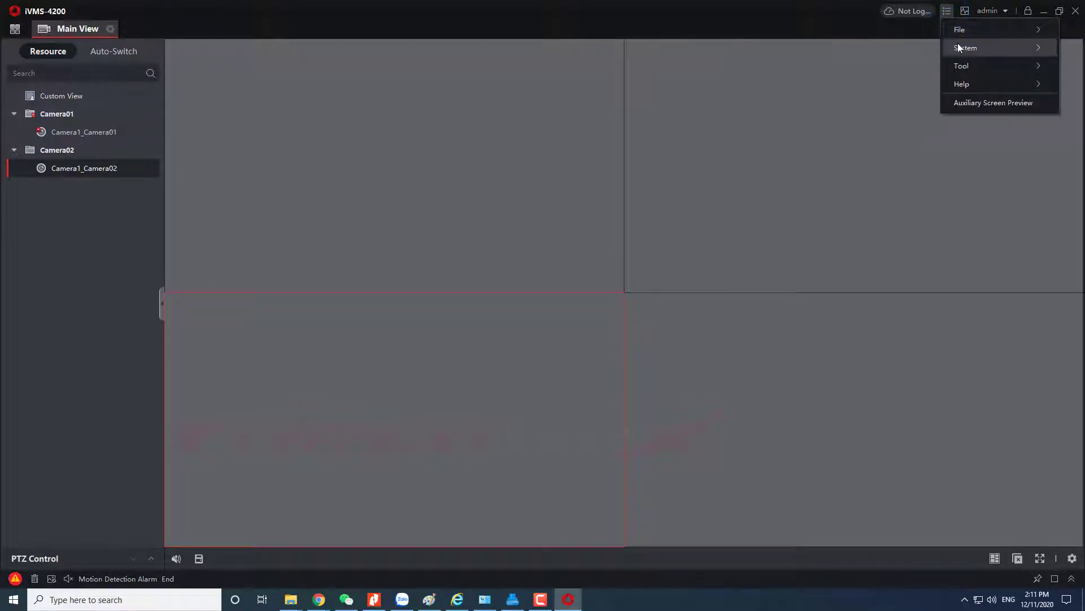
pyautogui.moveTo(959, 48)
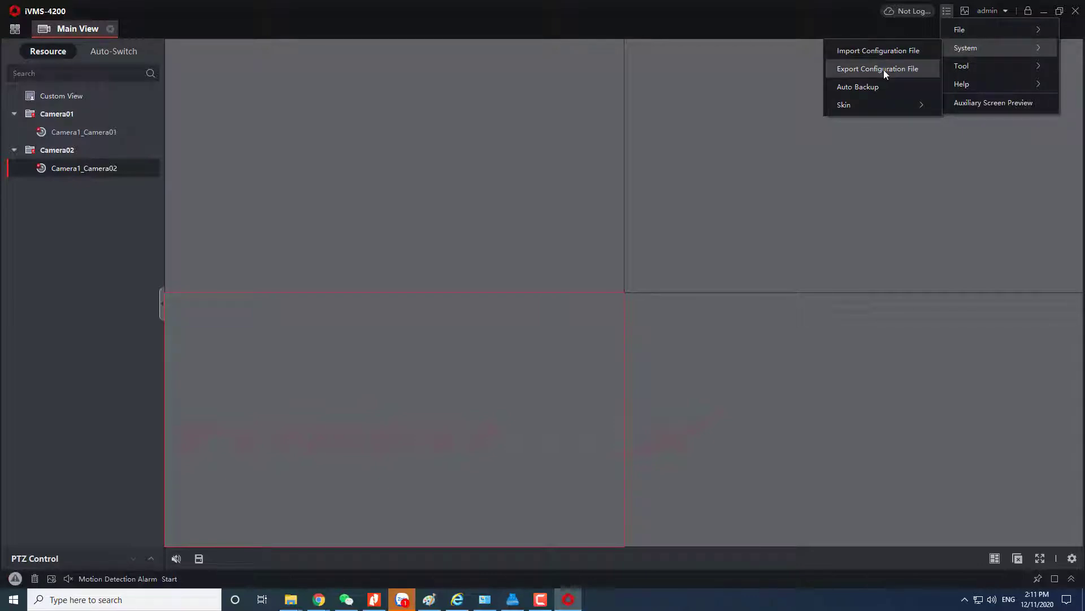
pyautogui.click(884, 69)
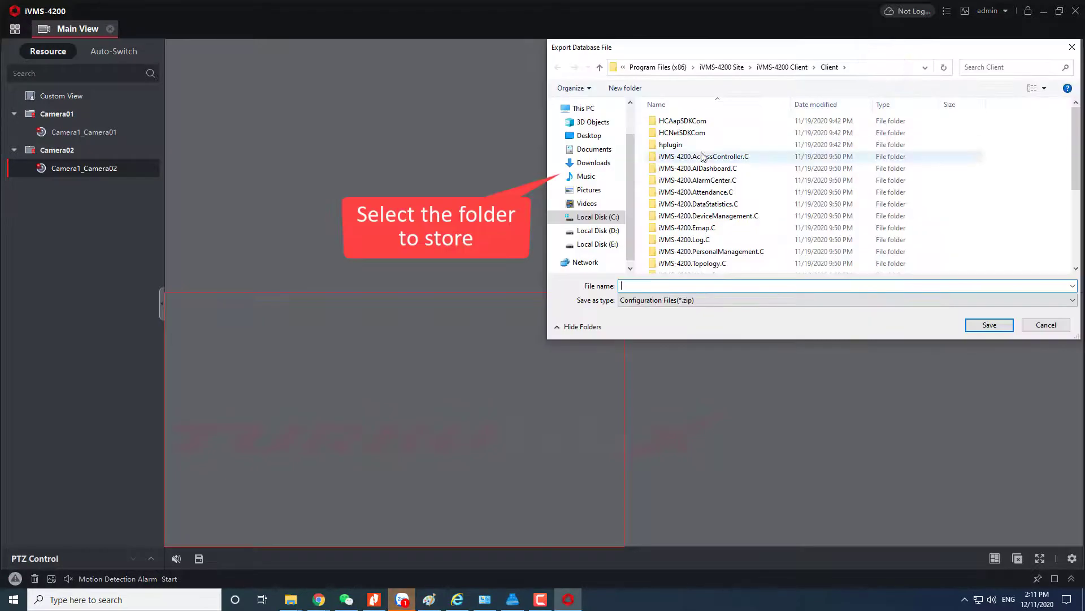
pyautogui.click(599, 163)
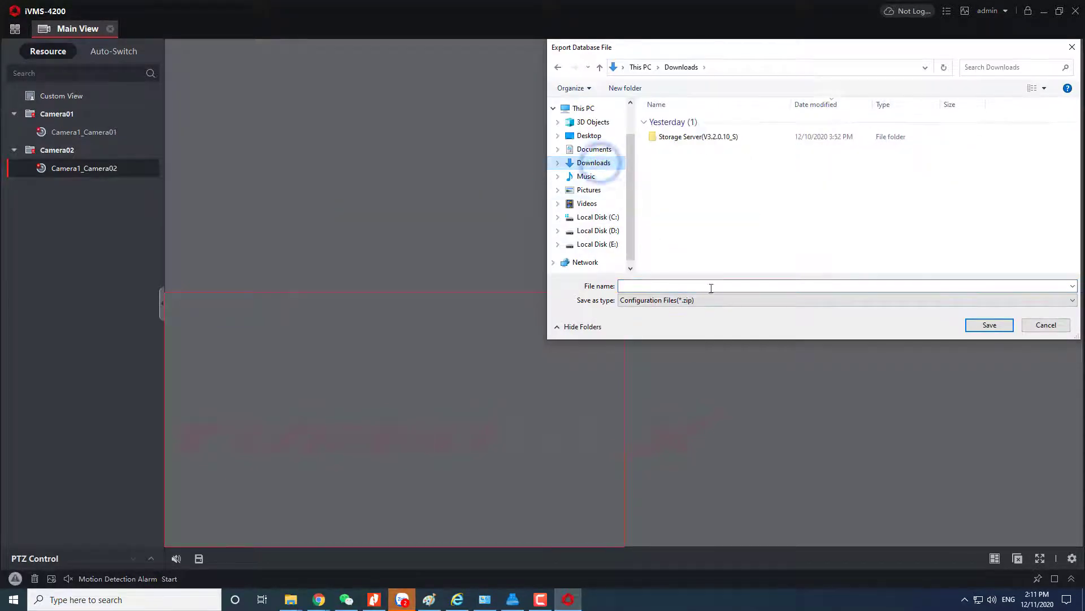
pyautogui.click(694, 284)
pyautogui.write('Co')
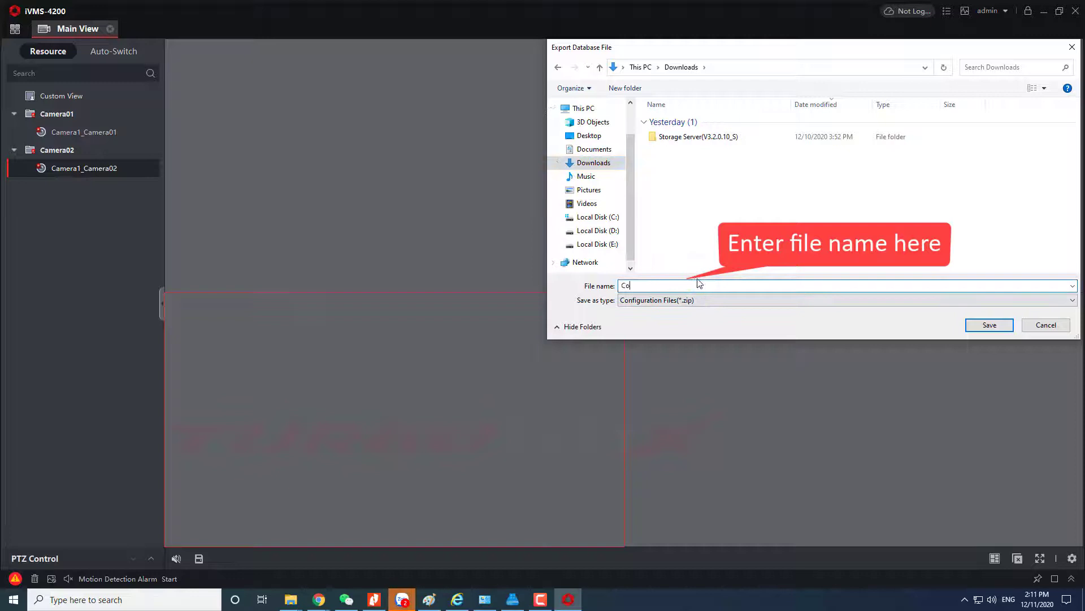
pyautogui.write('nfiguration IVMS 4200')
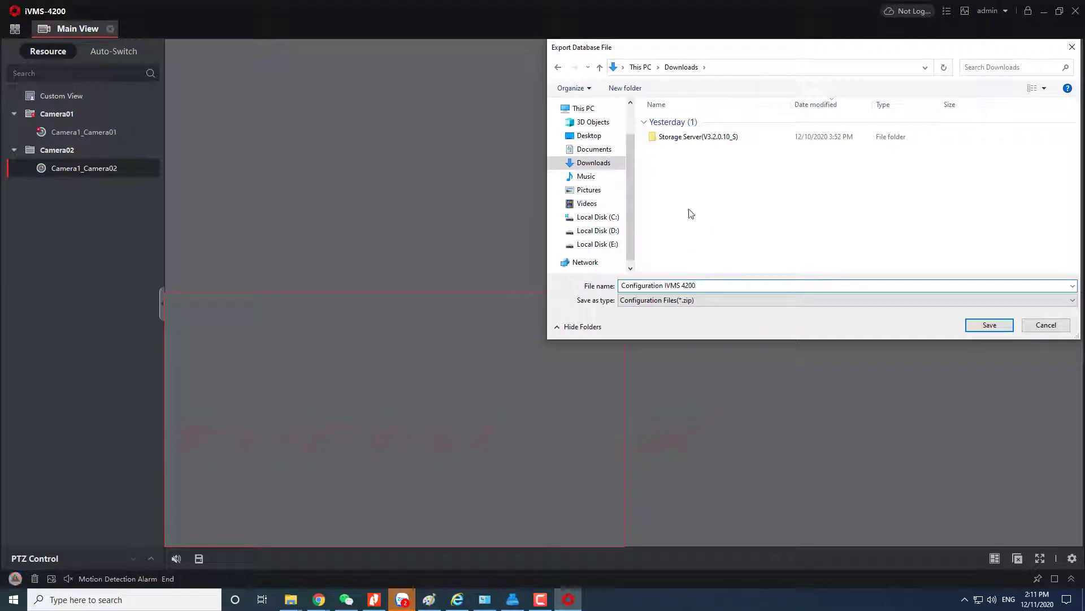
pyautogui.click(990, 328)
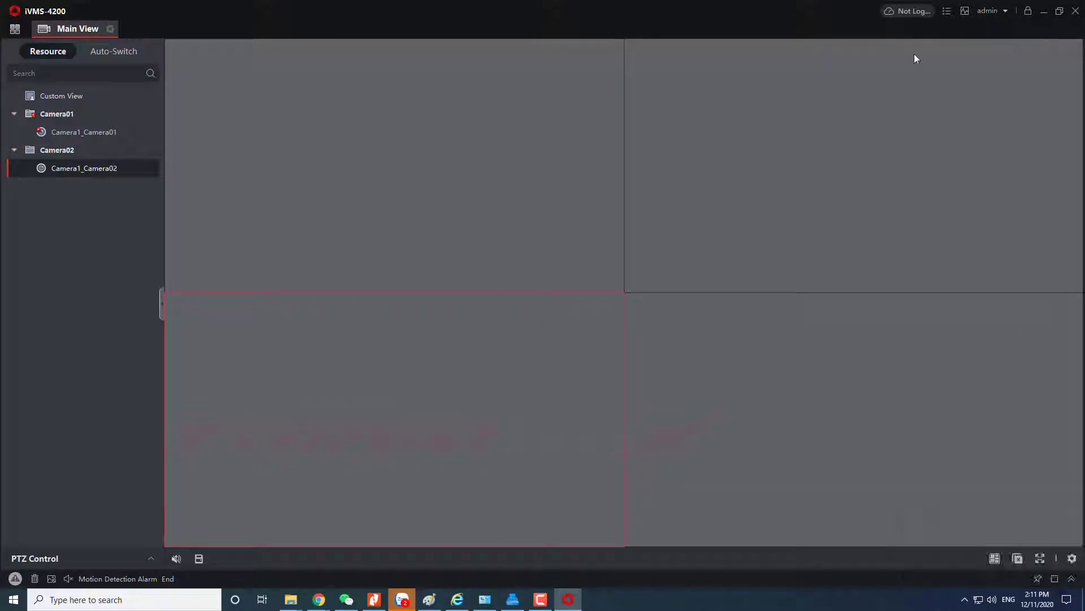
# Step: Enable auto backup with Downloads as the custom backup path
pyautogui.click(947, 11)
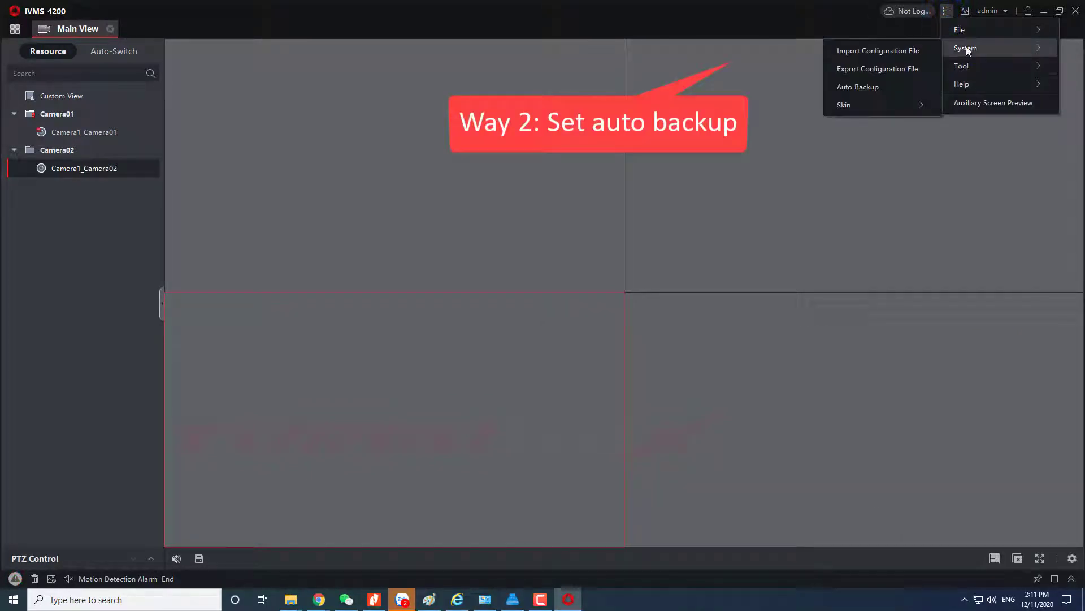
pyautogui.click(869, 86)
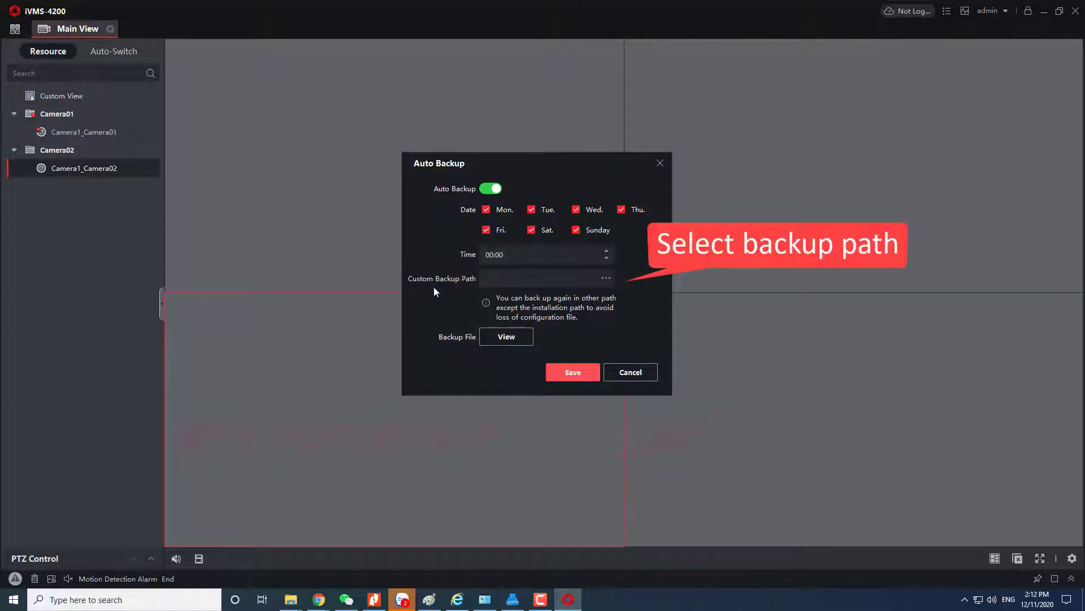
pyautogui.click(606, 278)
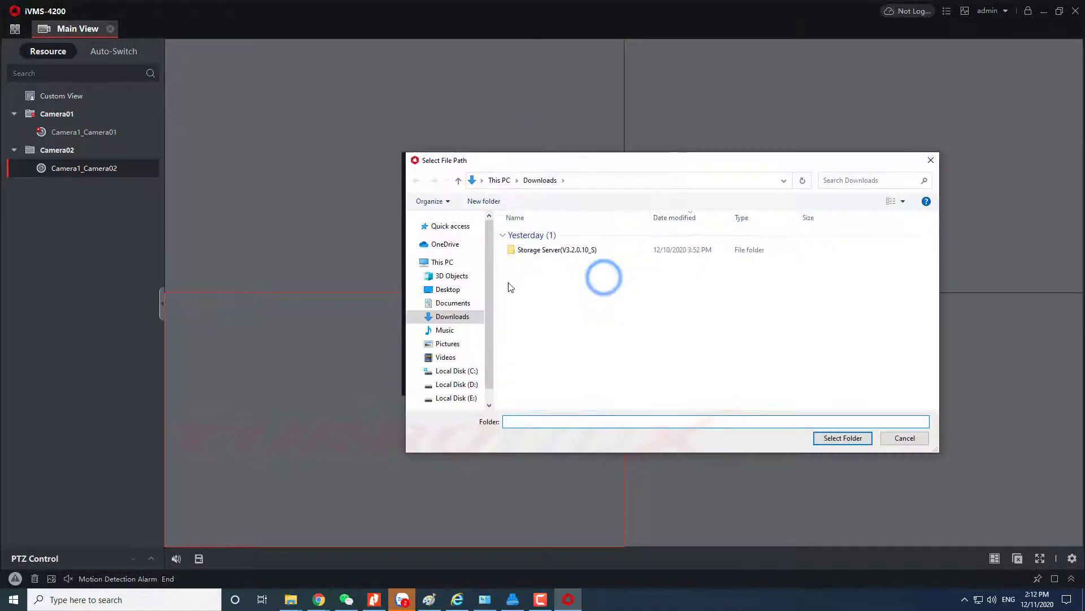
pyautogui.click(458, 315)
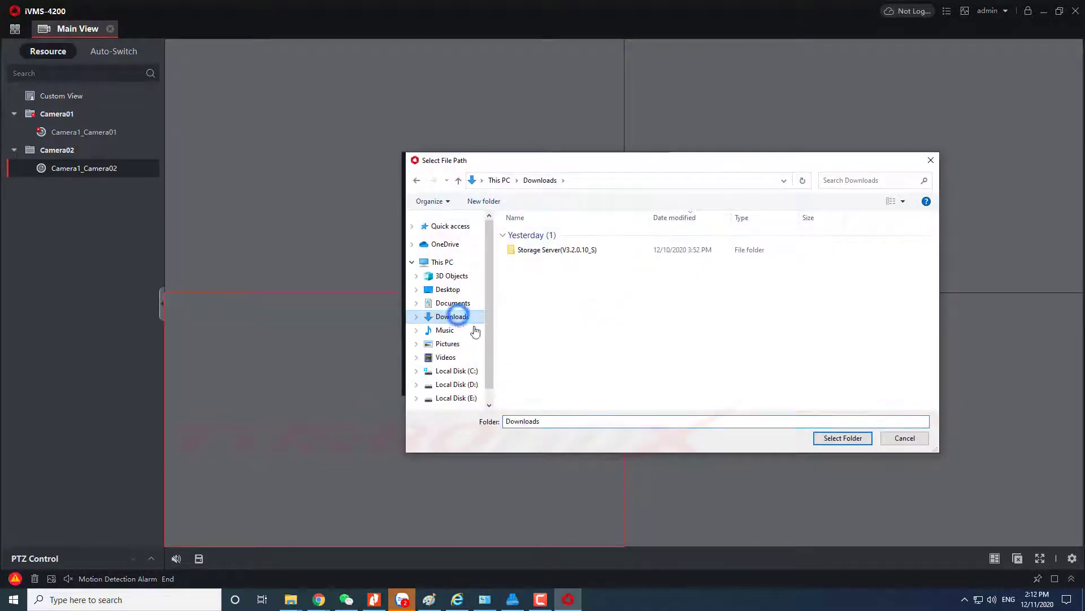
pyautogui.click(823, 439)
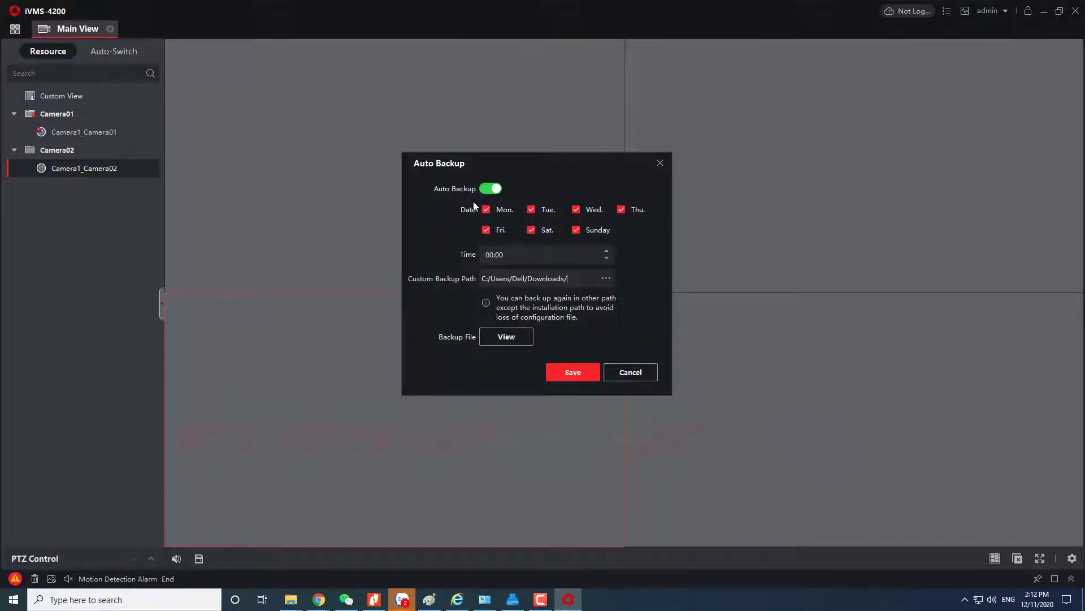
# Step: Set the daily backup time to 14:15 and review the saved backup files
pyautogui.click(499, 254)
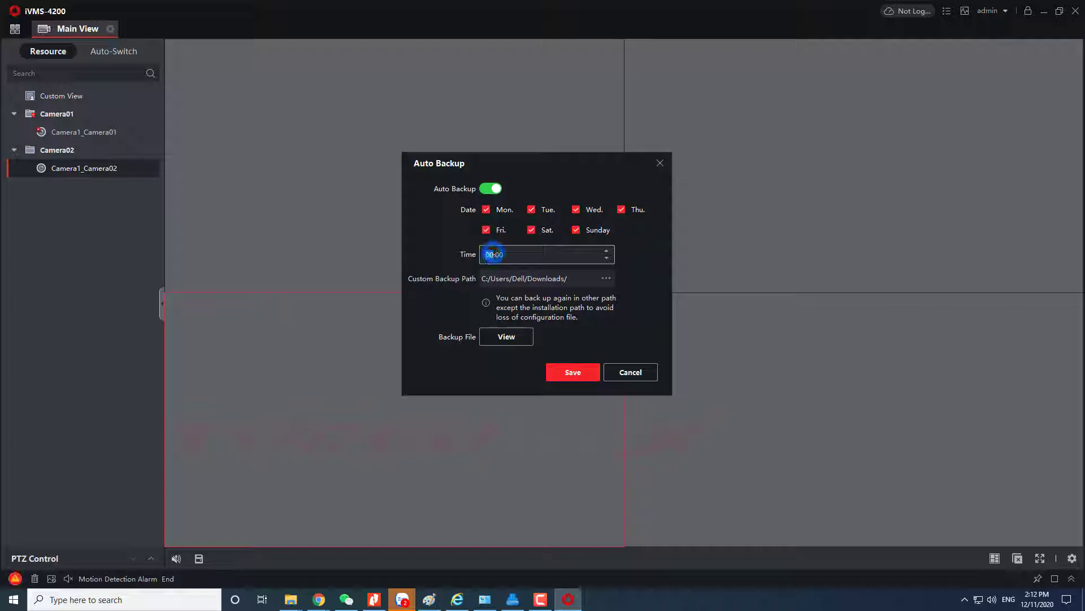
pyautogui.write('14:15')
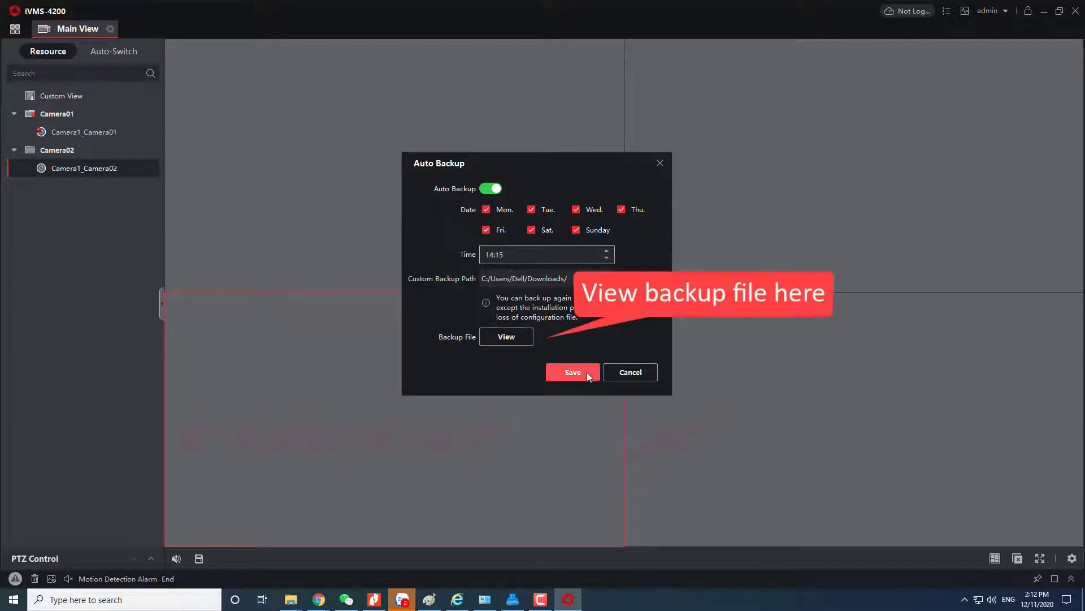
pyautogui.click(527, 335)
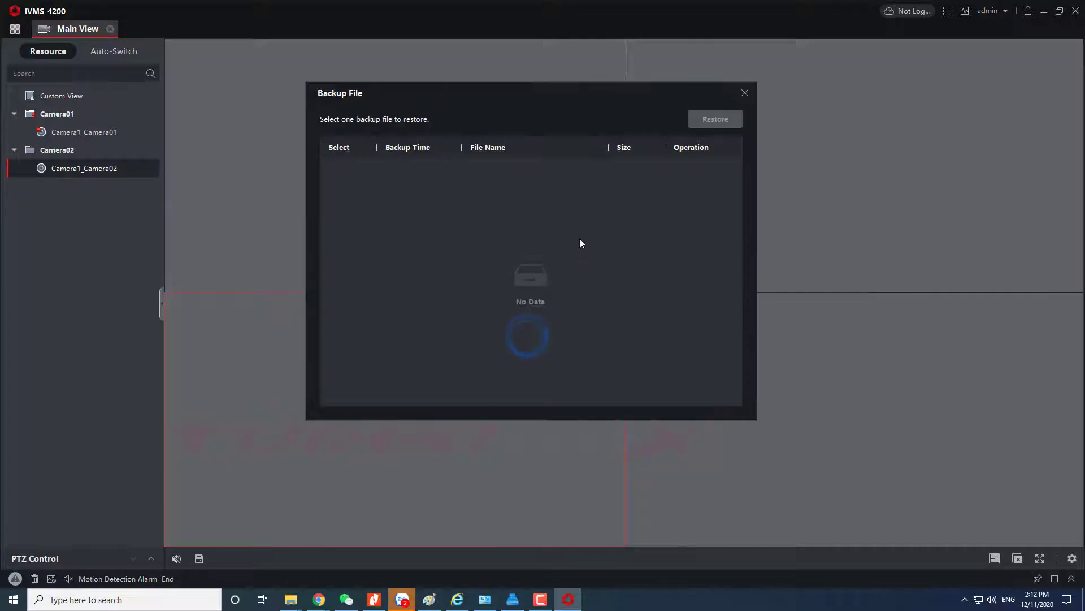
pyautogui.click(745, 93)
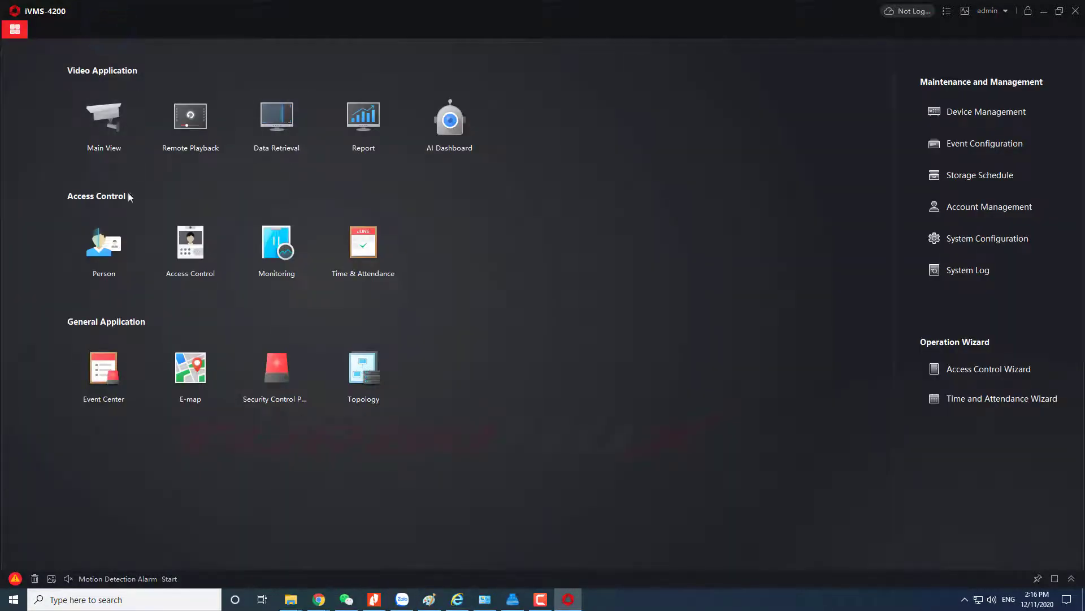
# Step: Delete all three devices from the device list
pyautogui.click(925, 109)
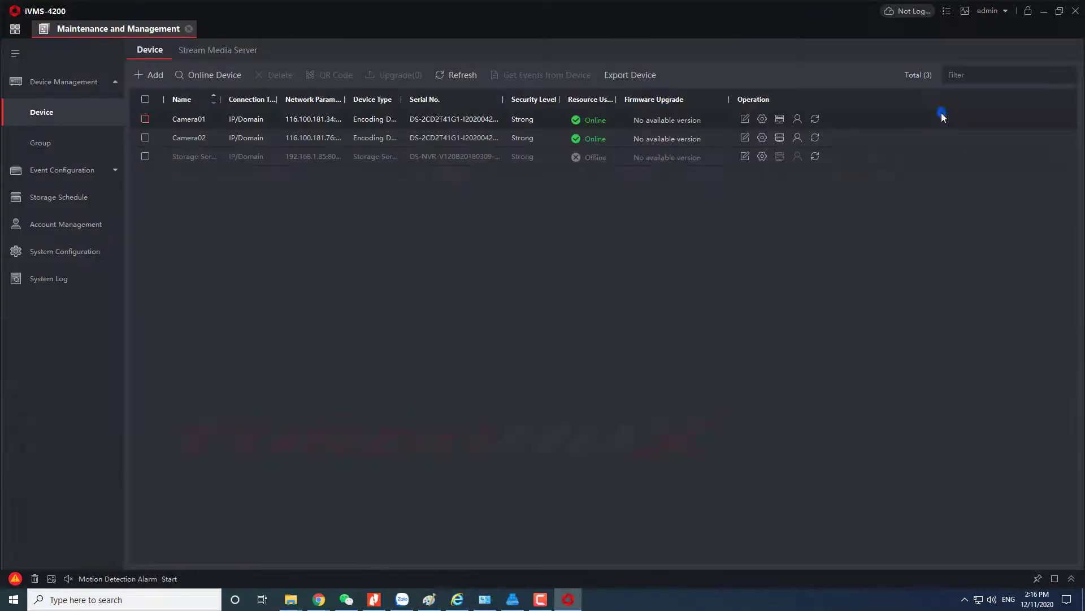
pyautogui.click(145, 100)
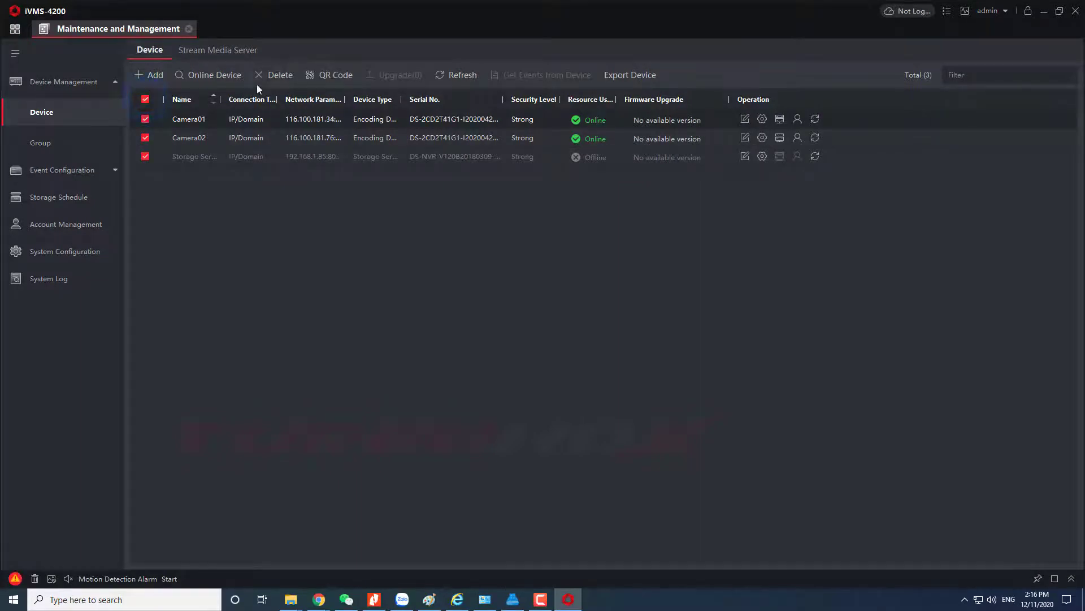
pyautogui.click(274, 76)
pyautogui.click(619, 323)
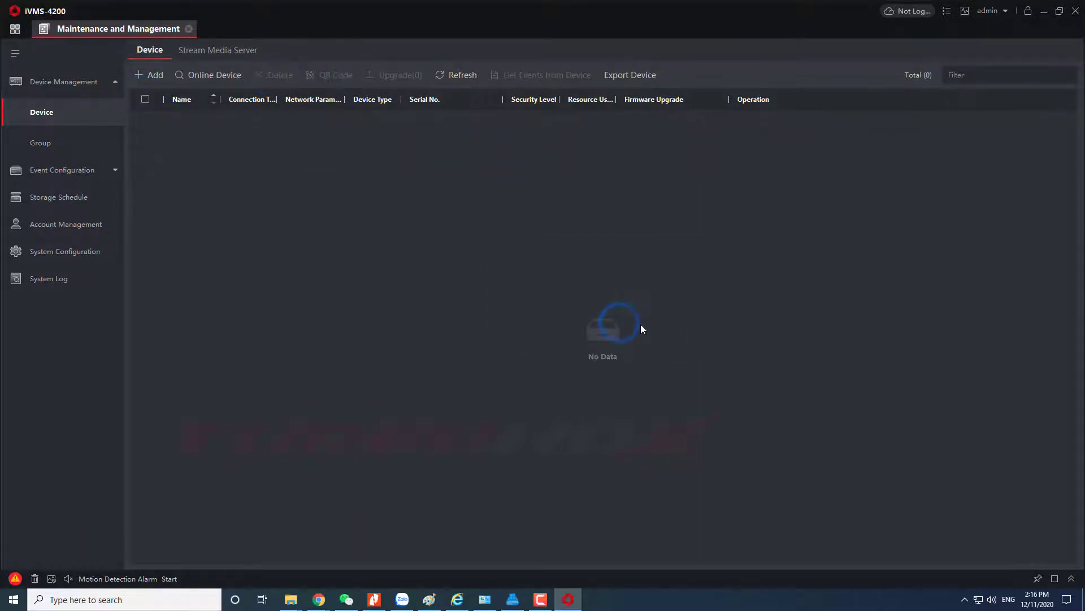
# Step: Delete the Camera01 and Camera02 groups, then return to the module home page
pyautogui.click(49, 144)
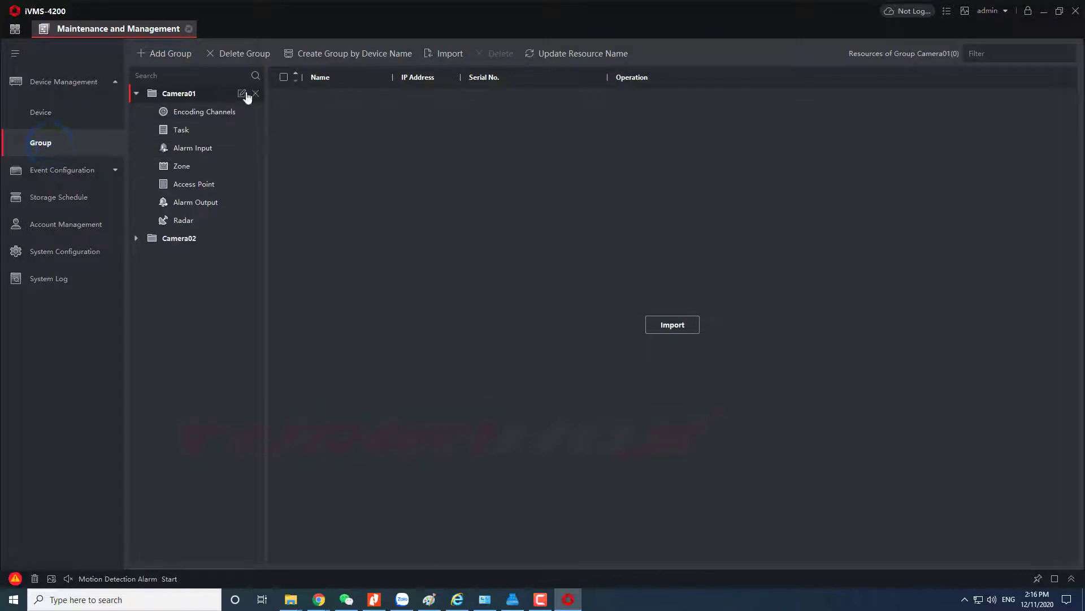
pyautogui.click(257, 95)
pyautogui.click(557, 306)
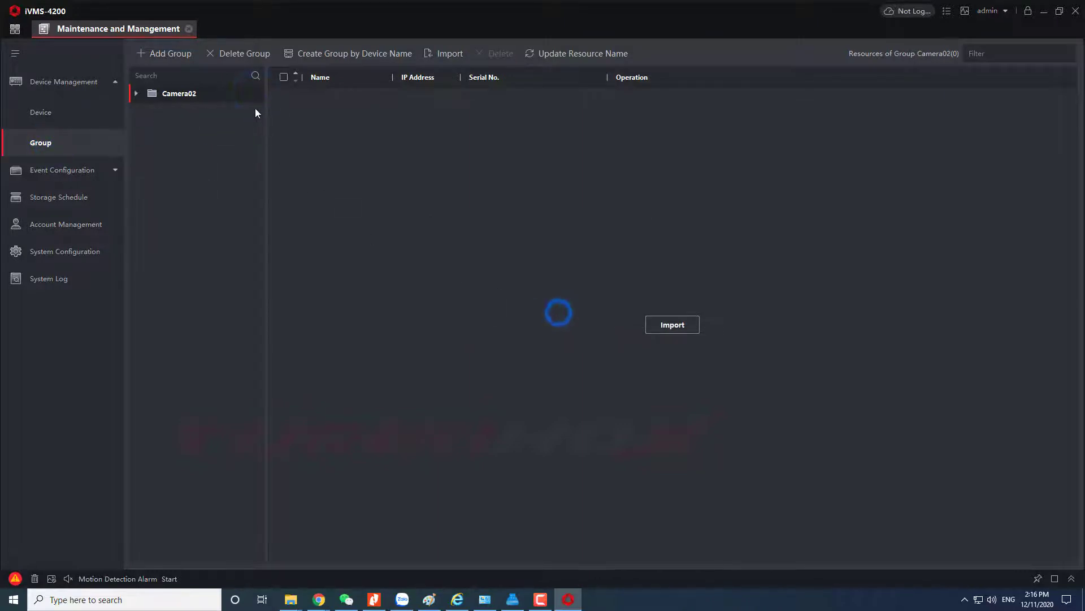
pyautogui.click(257, 96)
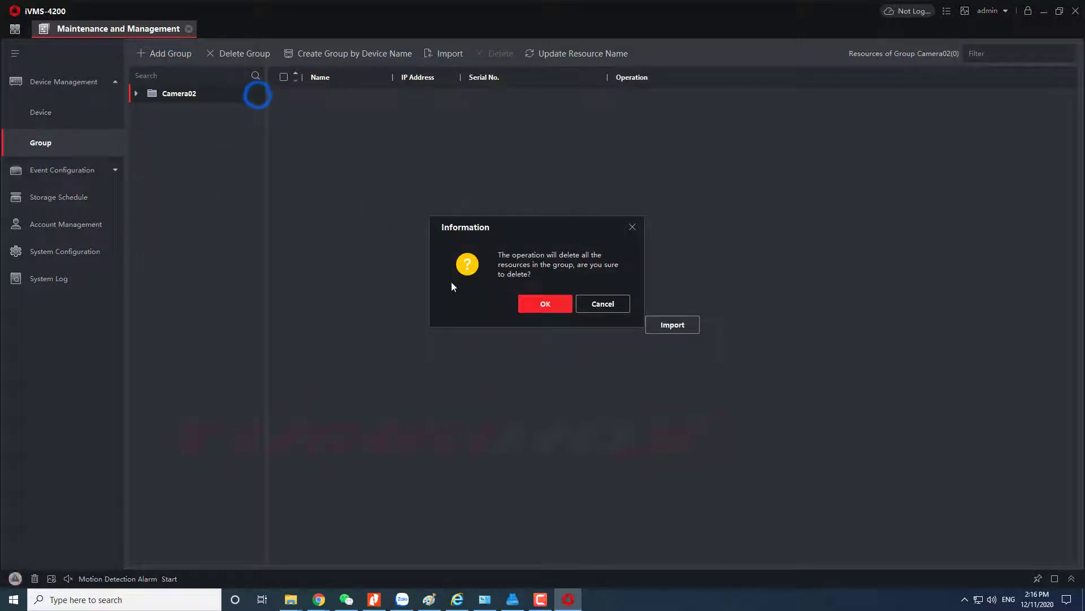
pyautogui.click(532, 306)
pyautogui.click(15, 29)
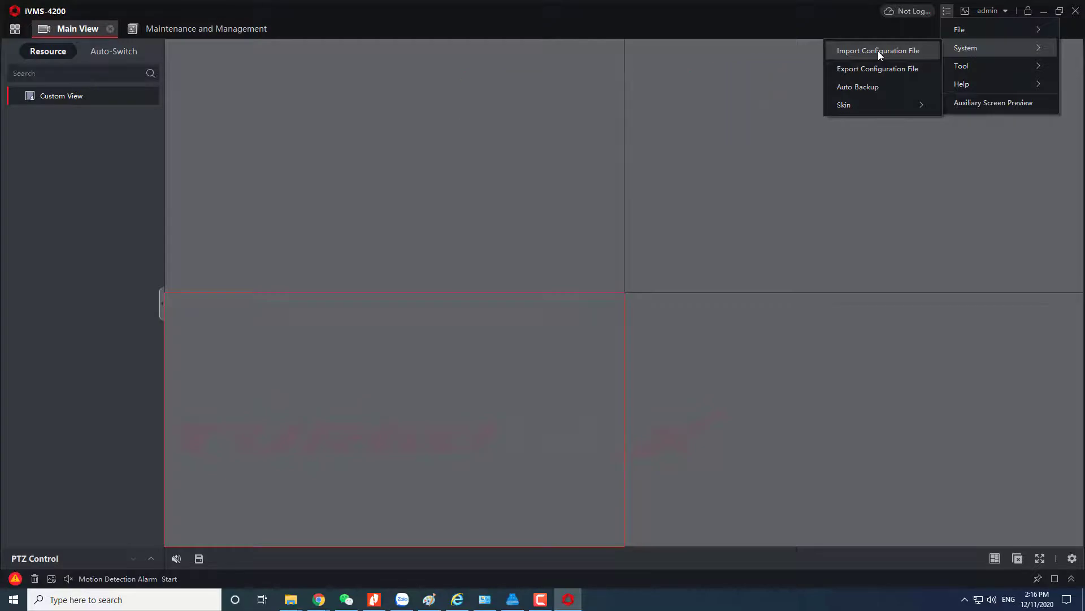
# Step: Import Configuration IVMS 4200.zip from Downloads and dismiss the success message
pyautogui.click(880, 52)
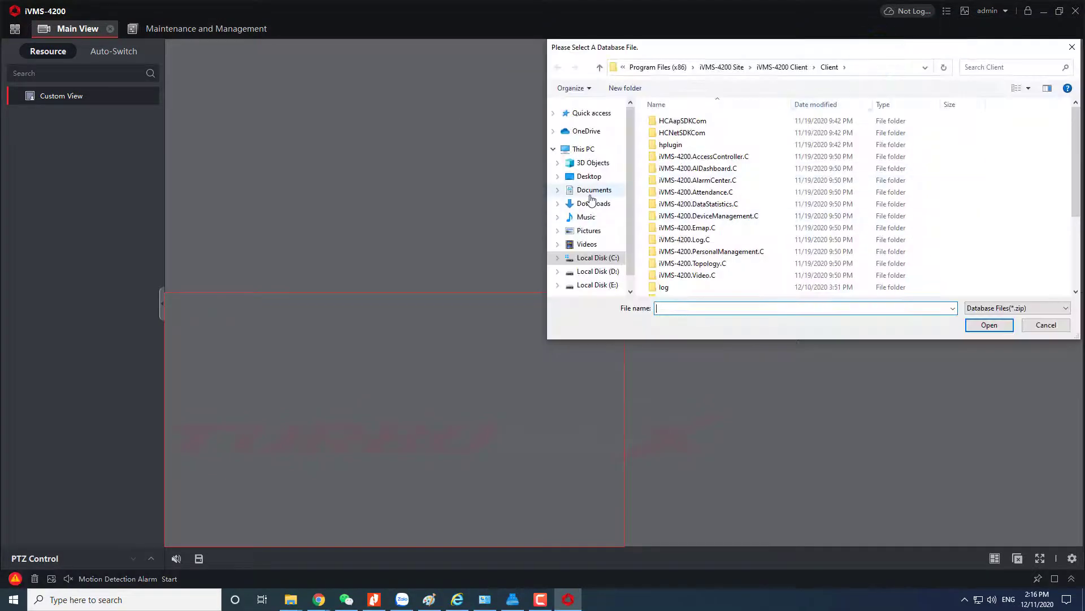
pyautogui.click(592, 204)
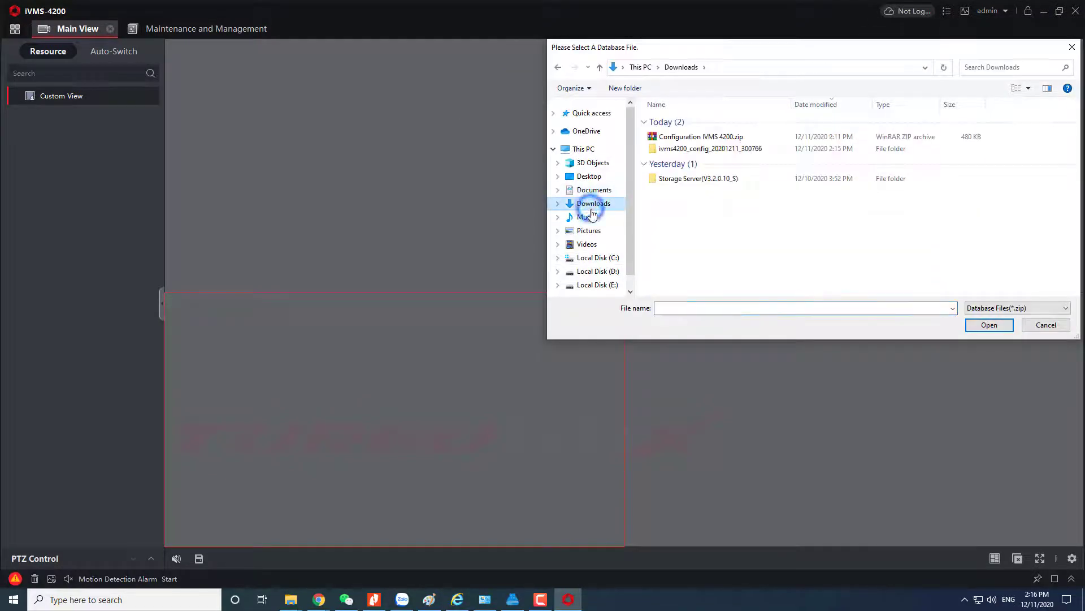
pyautogui.click(697, 148)
pyautogui.doubleClick(708, 137)
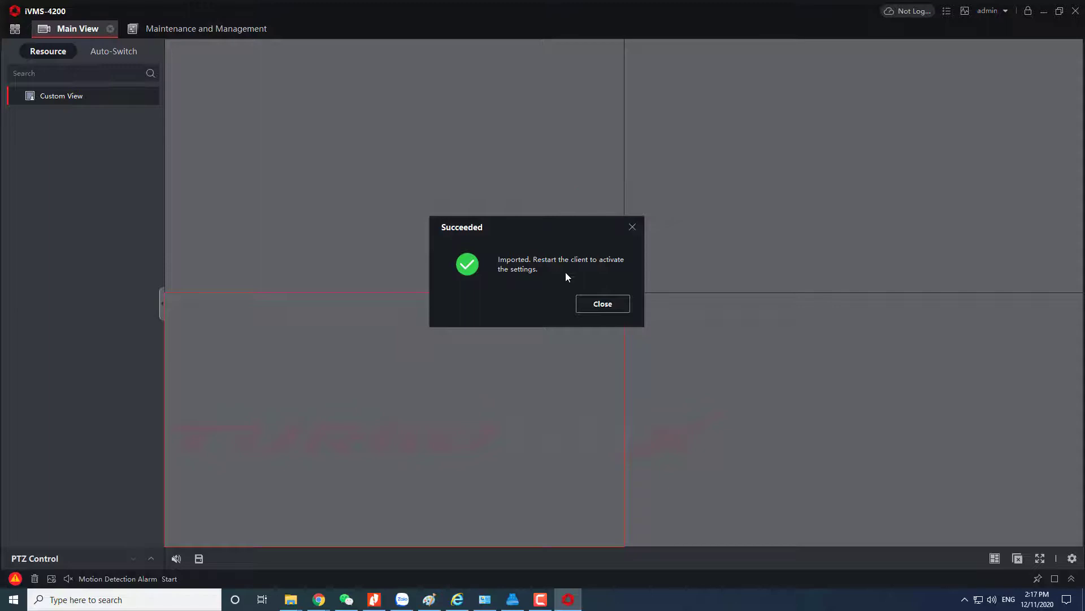
pyautogui.click(595, 304)
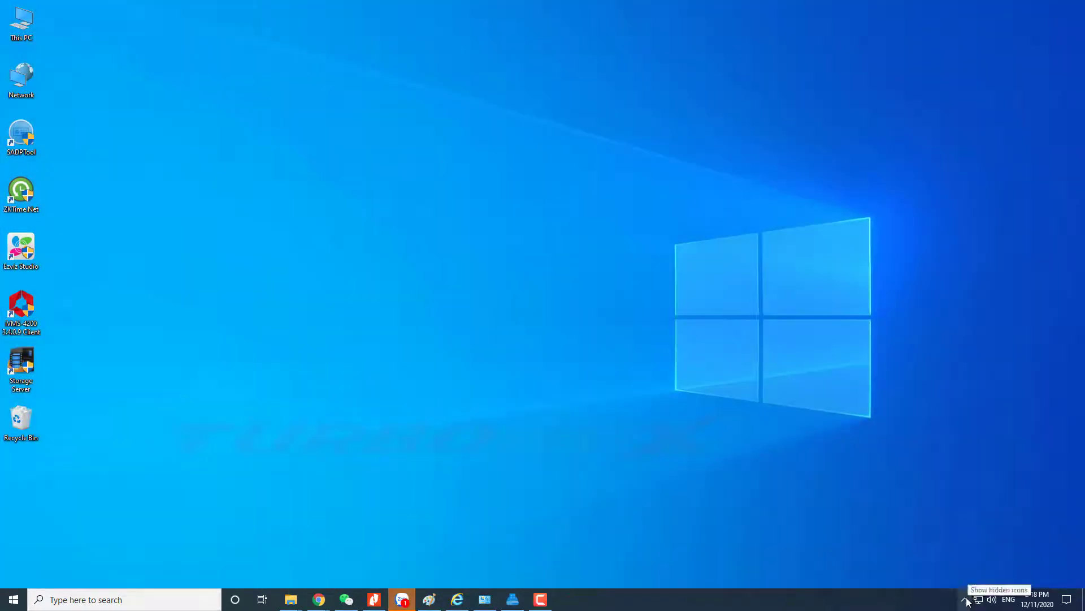
# Step: Exit the iVMS-4200 tray service and relaunch the client as administrator
pyautogui.click(965, 599)
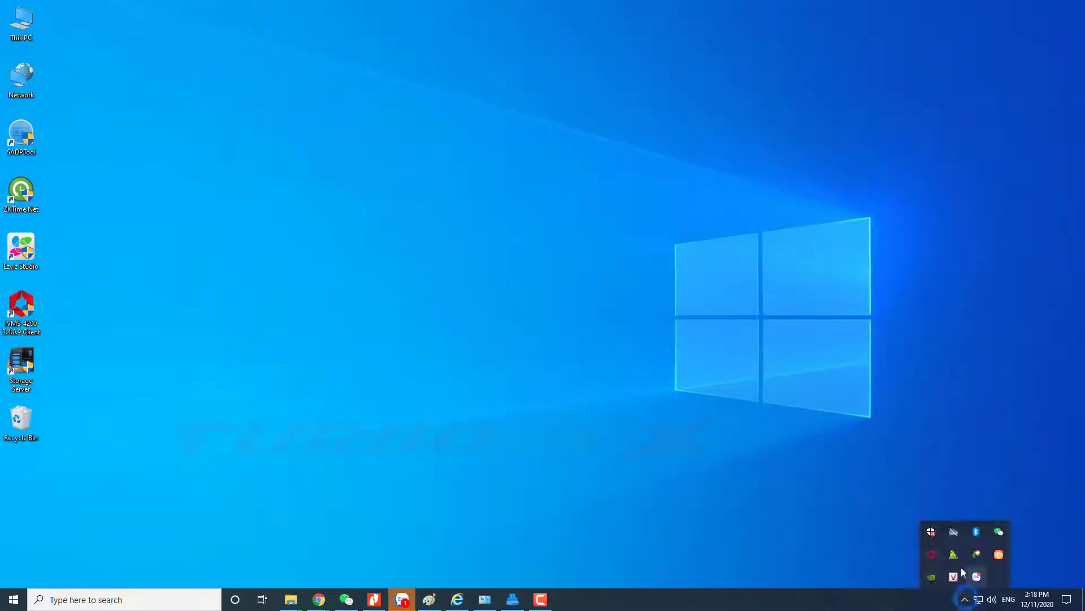
pyautogui.rightClick(933, 560)
pyautogui.click(947, 602)
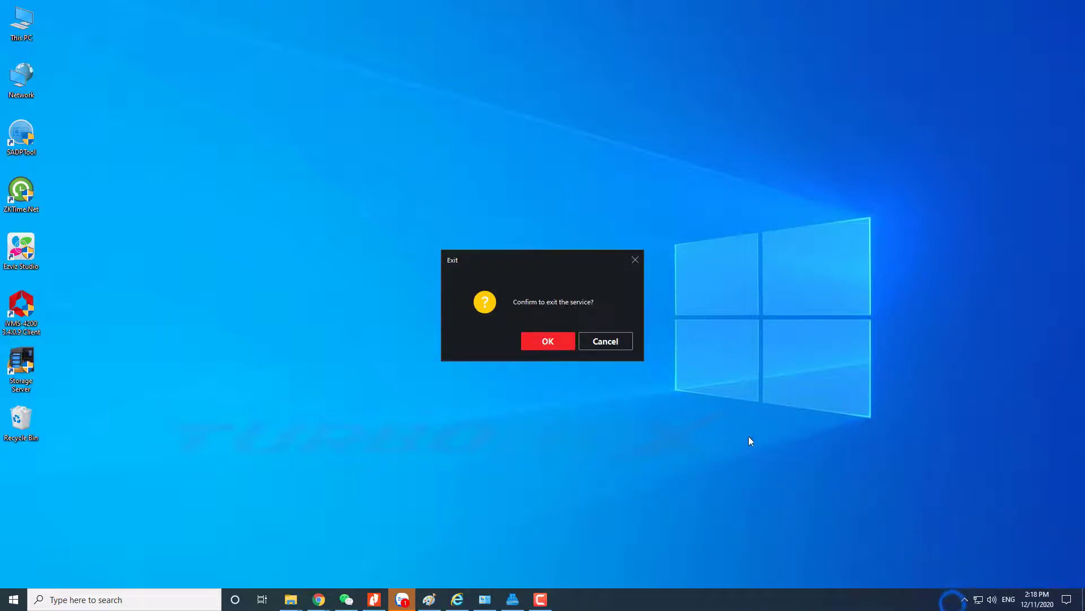
pyautogui.click(558, 346)
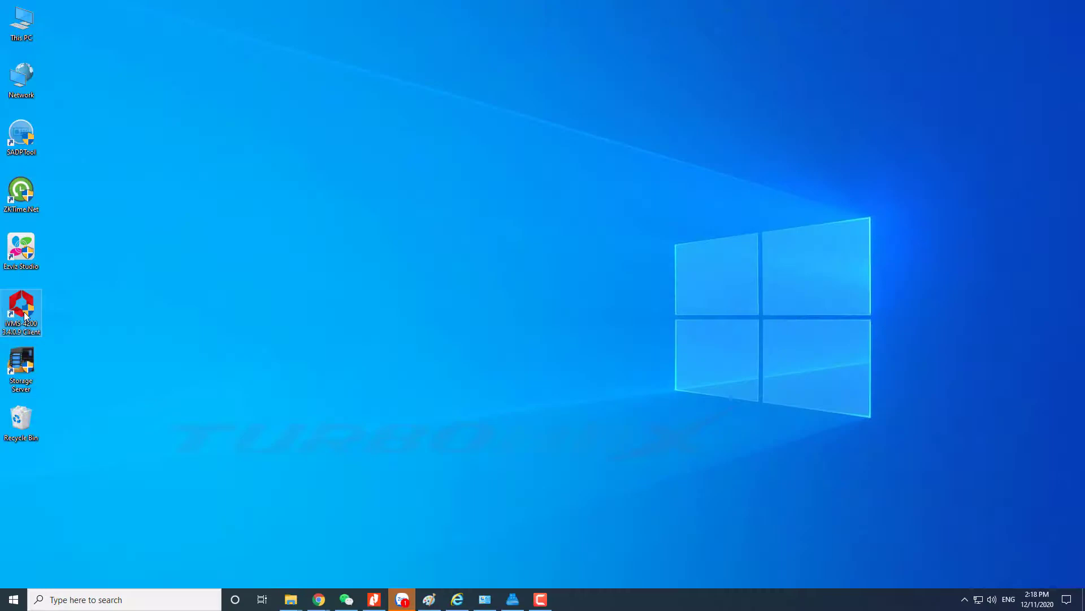
pyautogui.rightClick(25, 316)
pyautogui.click(68, 103)
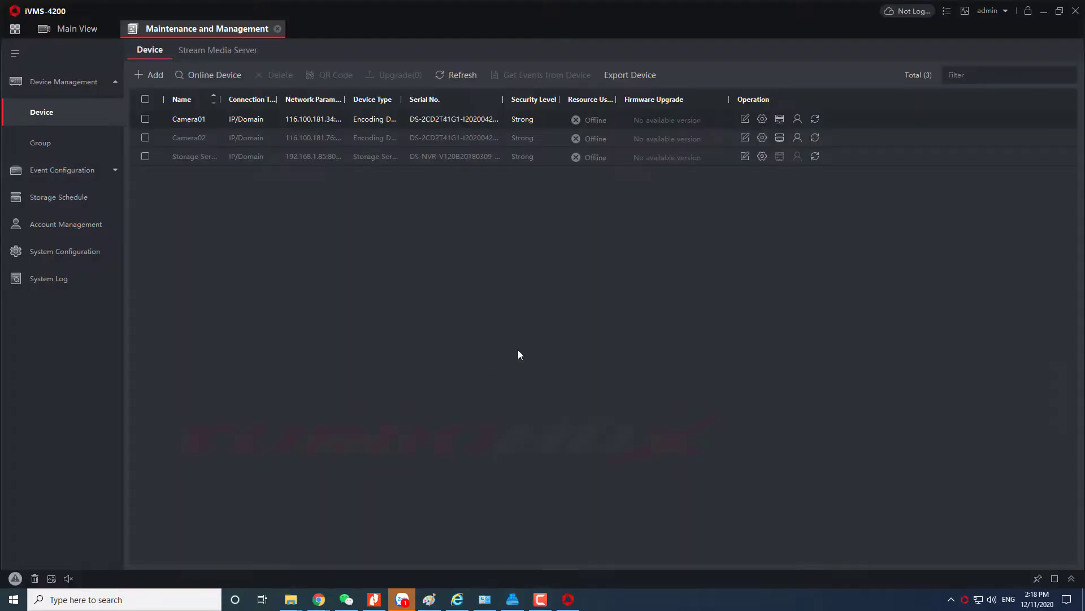
# Step: Refresh device status and check the restored camera groups
pyautogui.click(455, 79)
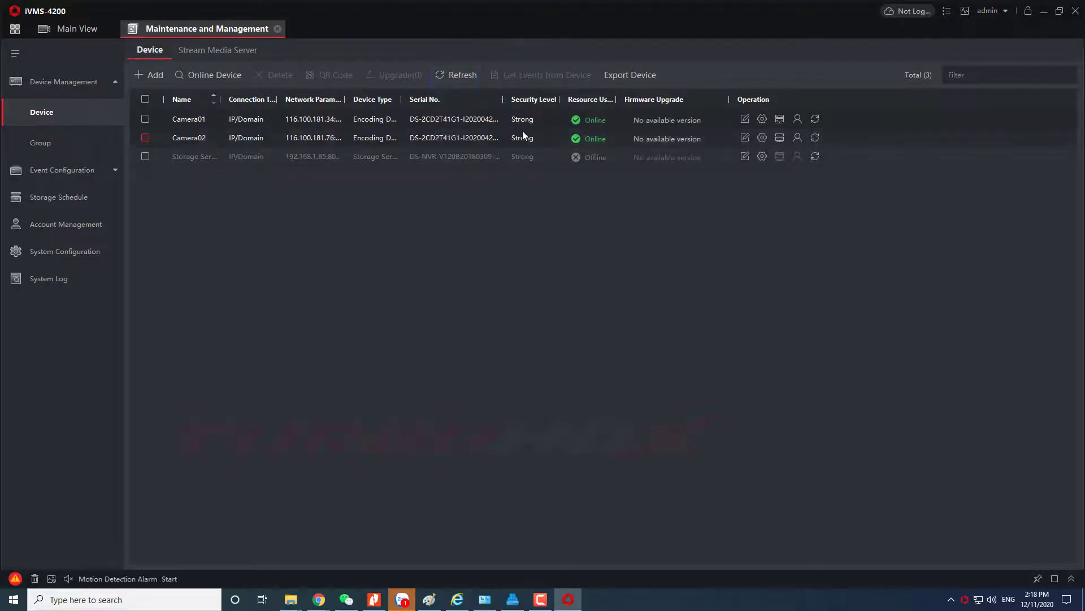
pyautogui.click(80, 141)
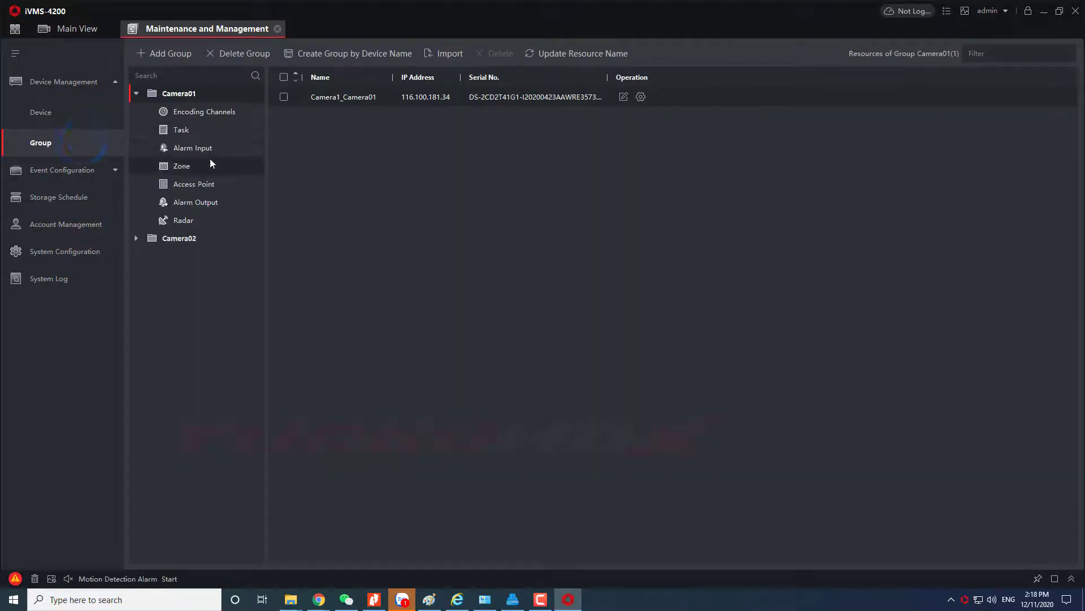
pyautogui.click(67, 29)
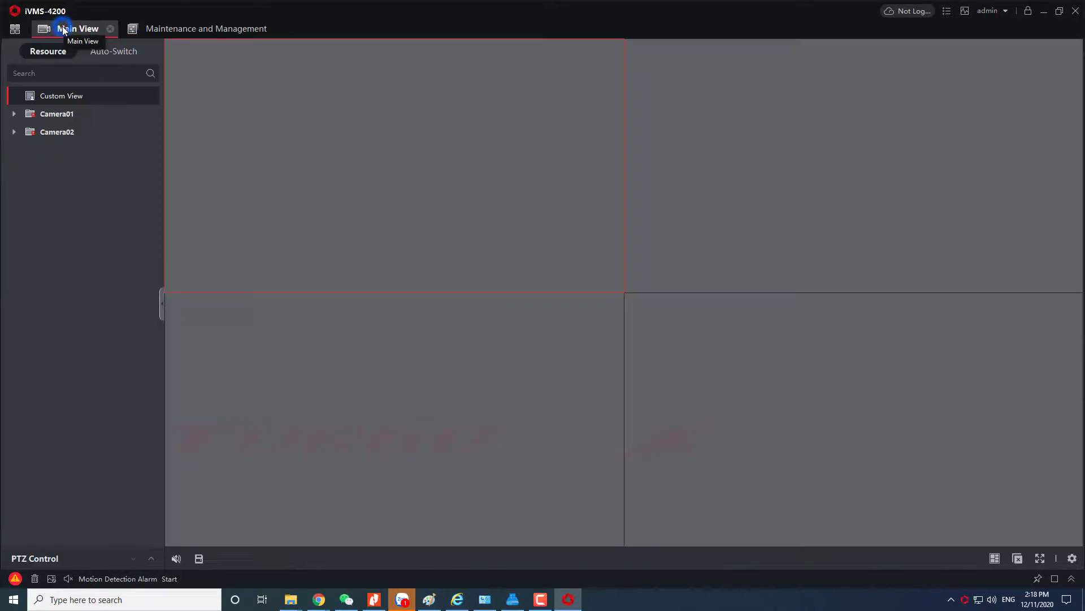
# Step: Play Camera1_Camera01 and Camera1_Camera02 live, then stop all live view
pyautogui.click(14, 114)
pyautogui.click(15, 150)
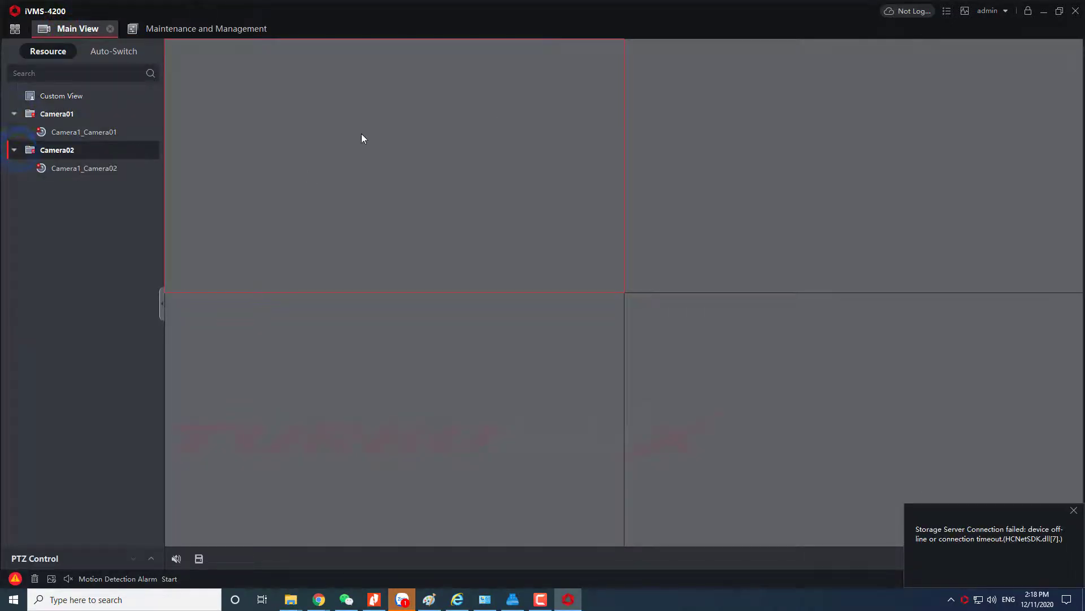
pyautogui.doubleClick(85, 132)
pyautogui.click(59, 165)
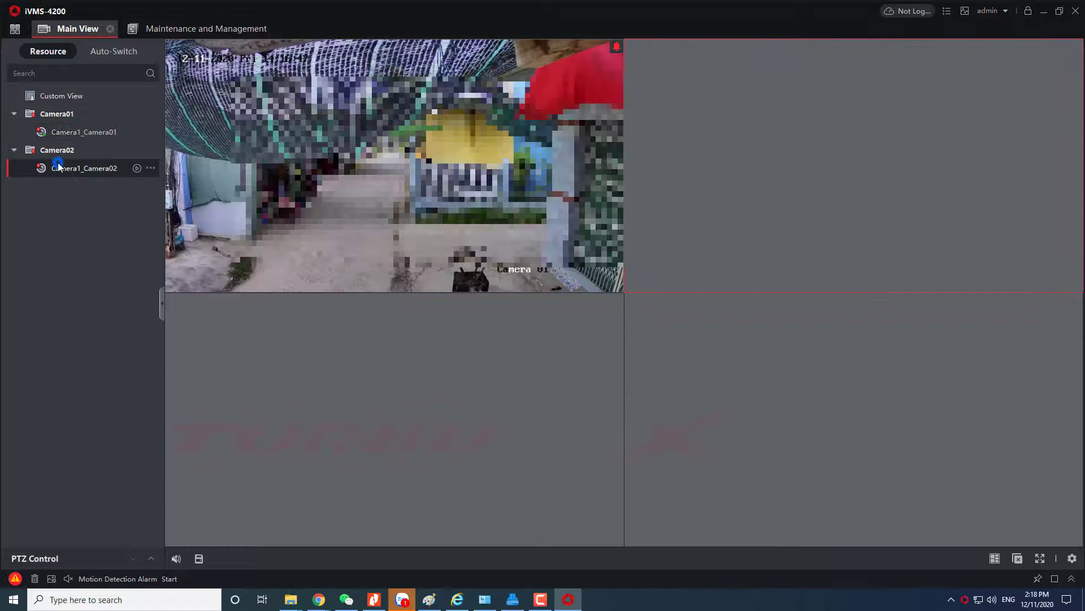
pyautogui.click(59, 165)
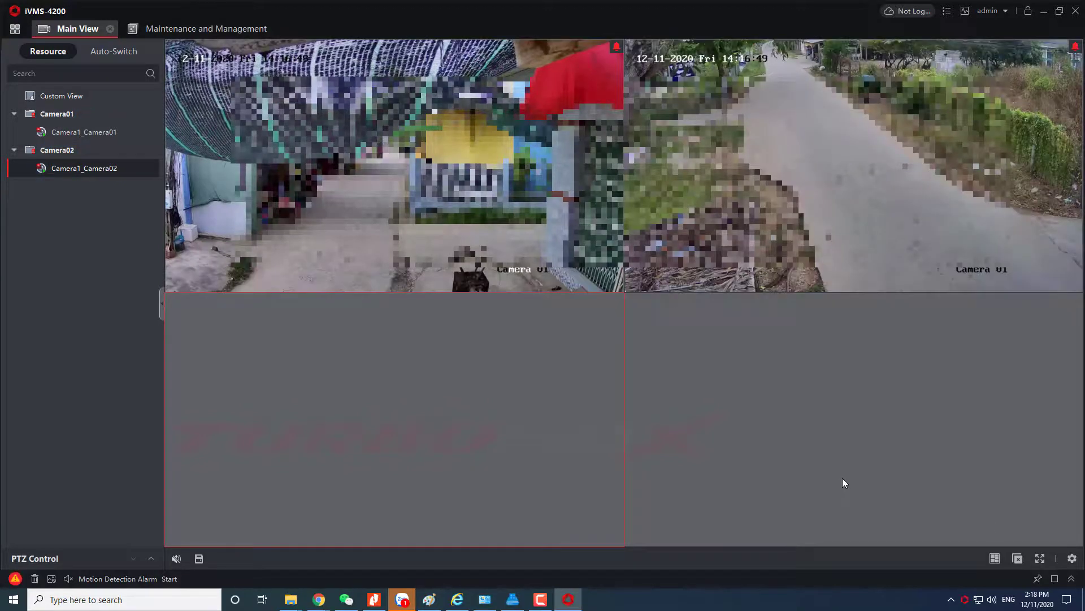
pyautogui.click(1018, 558)
# Step: Delete the Camera01 and Camera02 groups again
pyautogui.click(206, 28)
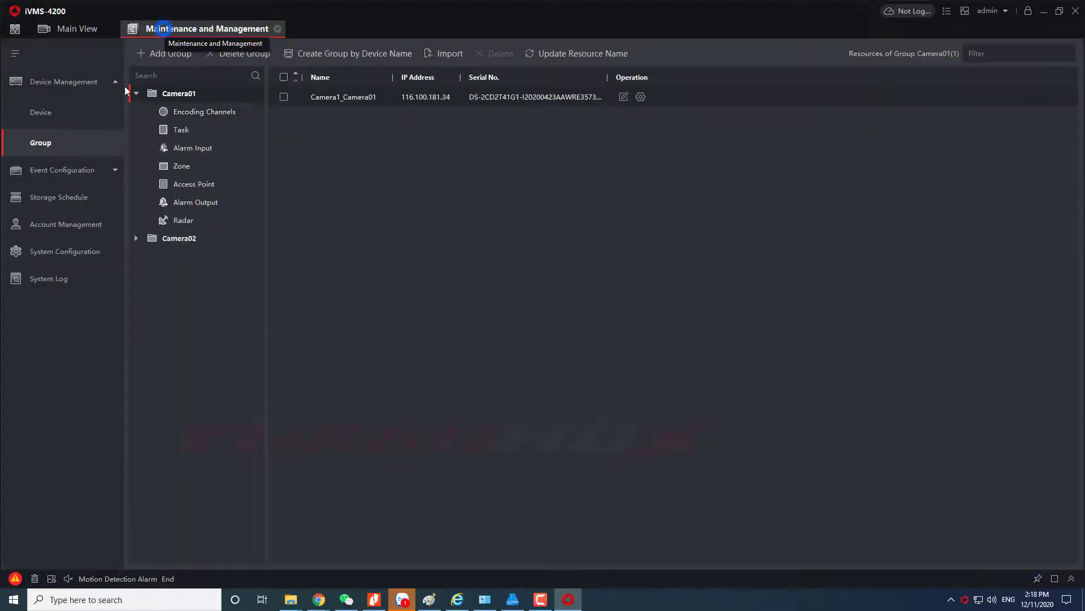
pyautogui.click(256, 93)
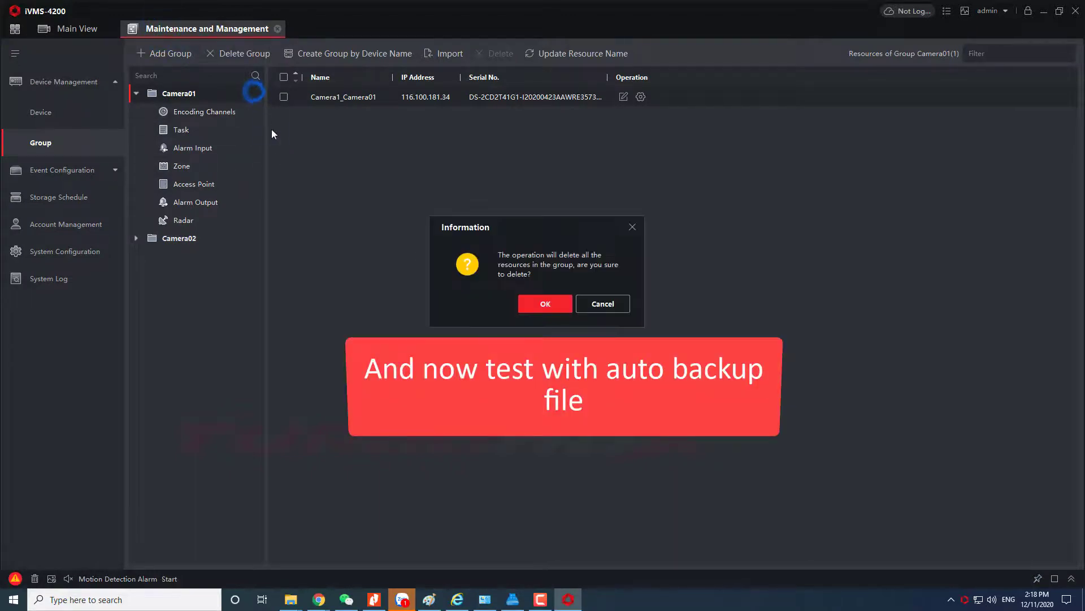
pyautogui.click(534, 305)
pyautogui.click(256, 93)
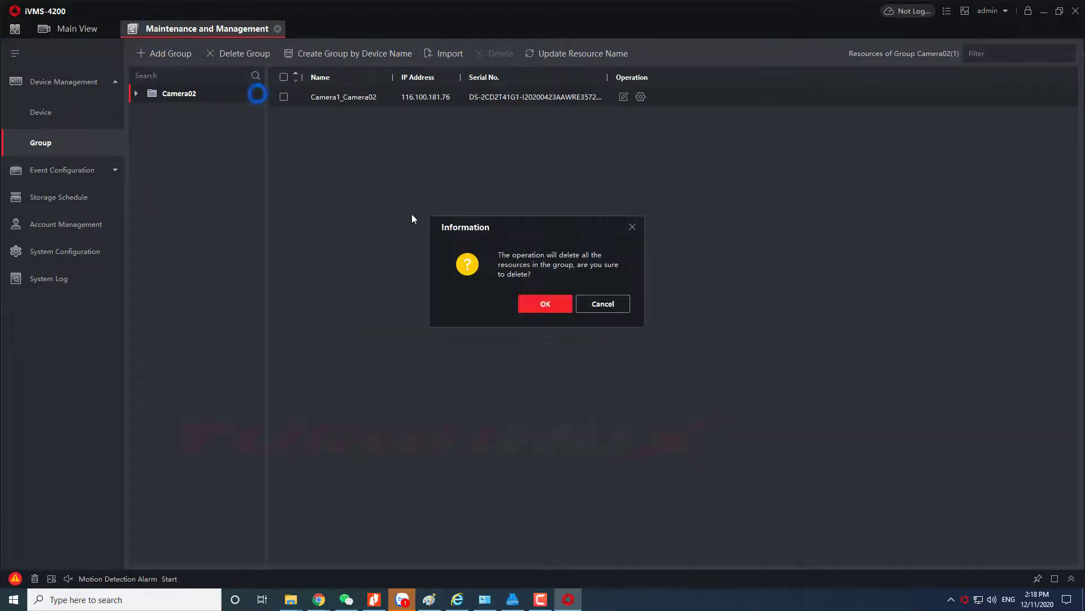
pyautogui.click(550, 306)
# Step: Delete all three devices, check live view has no cameras, and close the tabs
pyautogui.click(94, 113)
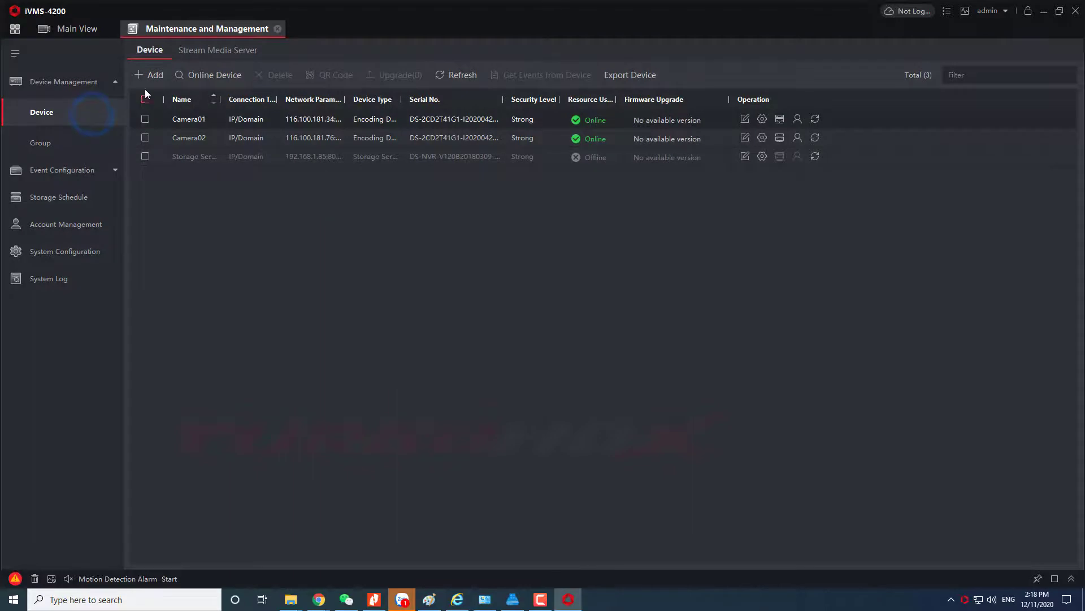
pyautogui.click(146, 99)
pyautogui.click(272, 75)
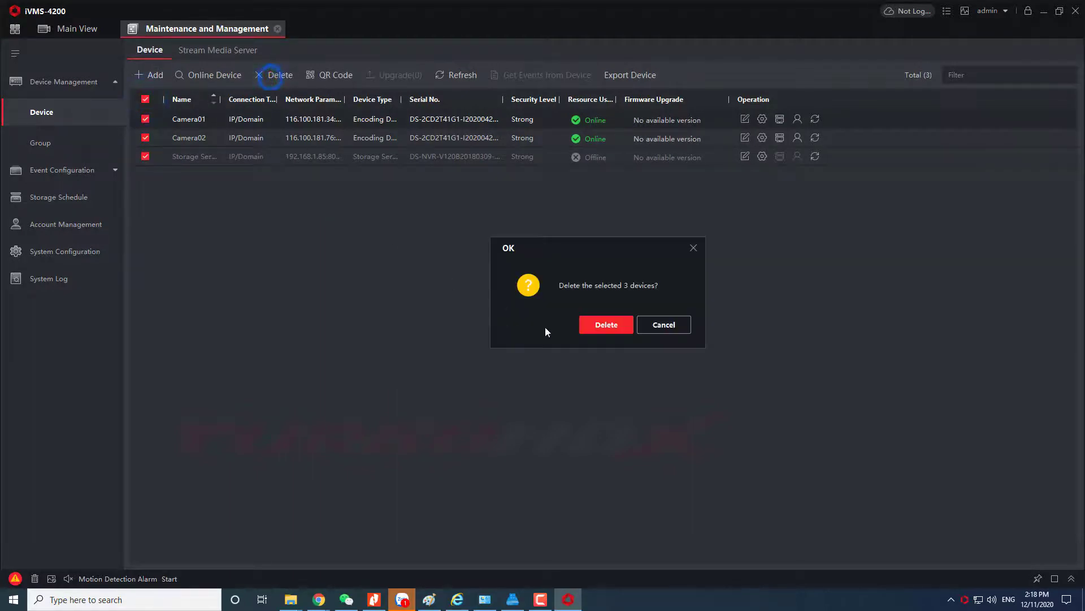
pyautogui.click(611, 327)
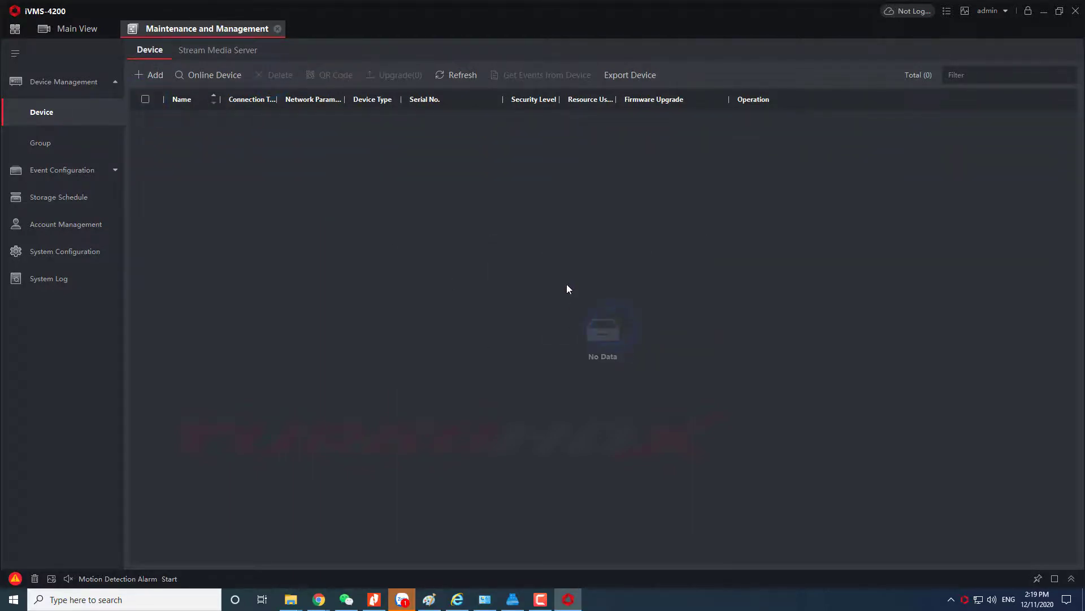
pyautogui.click(65, 30)
pyautogui.click(181, 29)
pyautogui.click(278, 29)
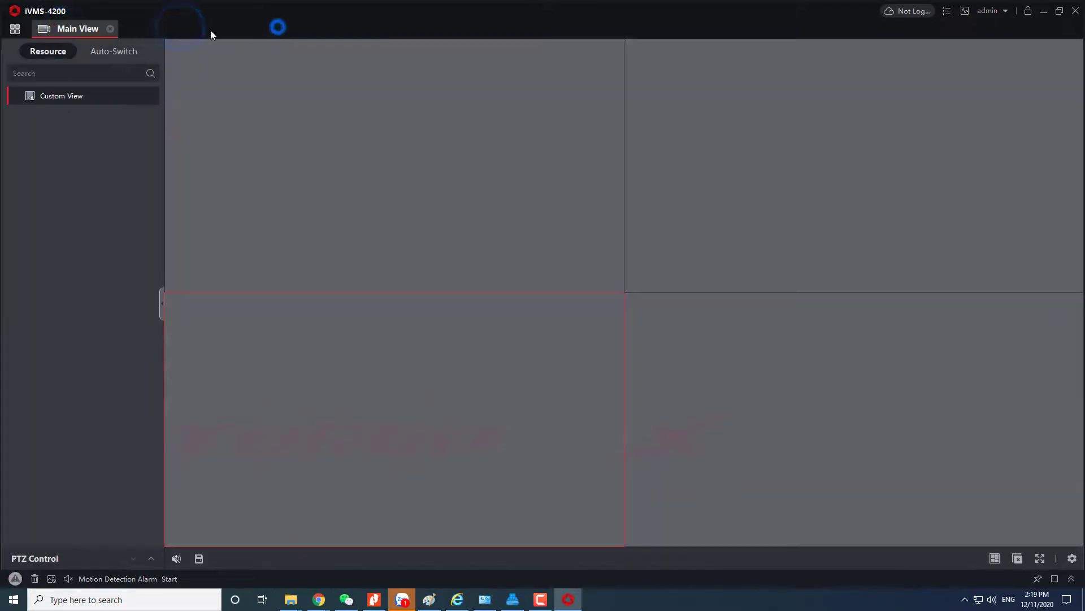
# Step: Restore the 2020/12/11 14:15:00 auto-backup file from the Auto Backup settings
pyautogui.click(109, 29)
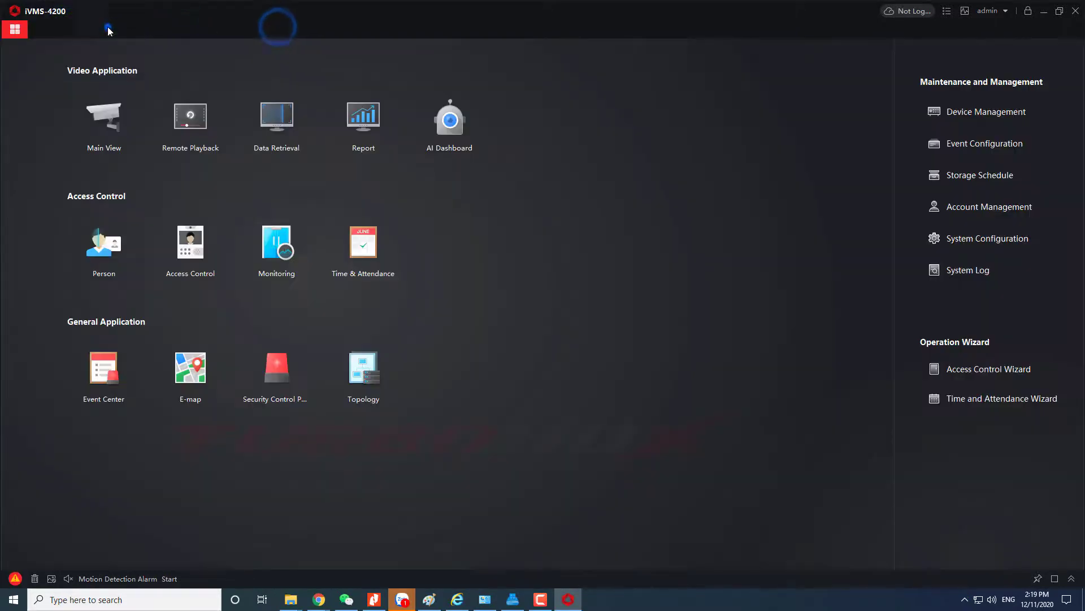
pyautogui.click(947, 12)
pyautogui.click(961, 48)
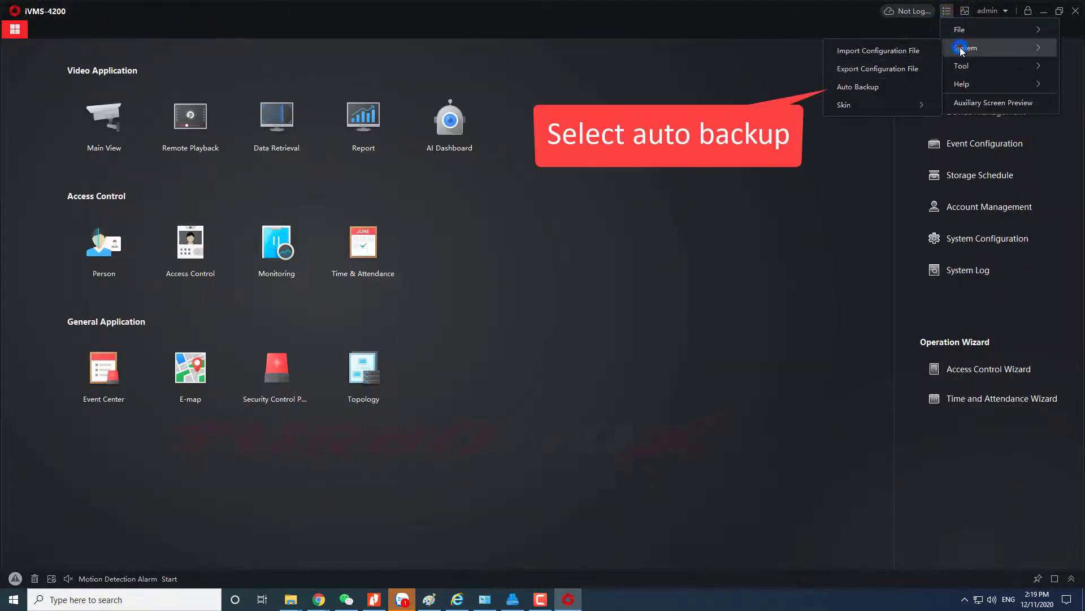
pyautogui.click(857, 87)
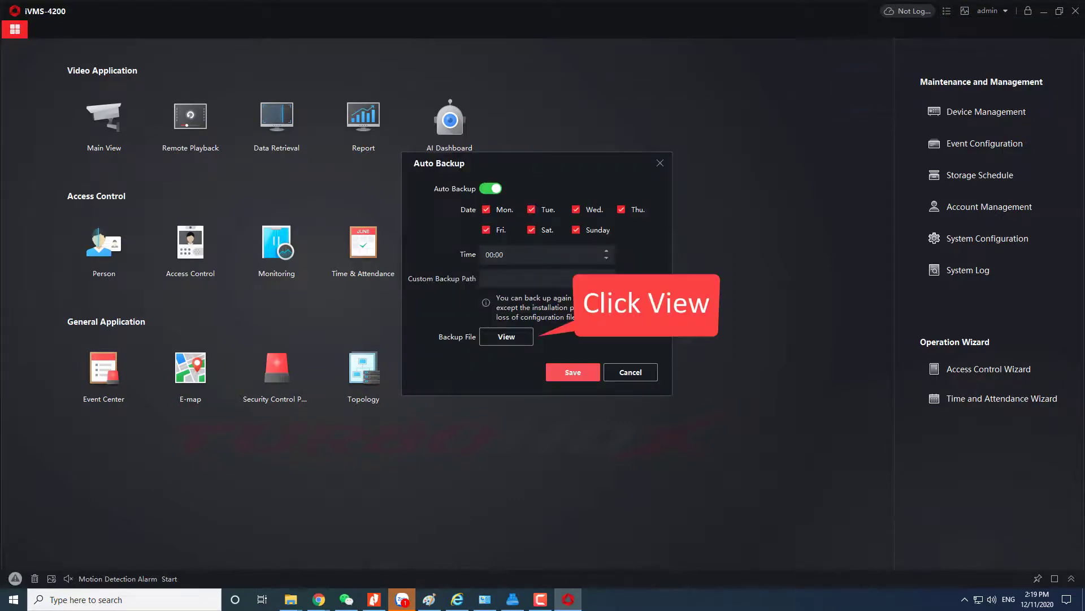
pyautogui.click(525, 337)
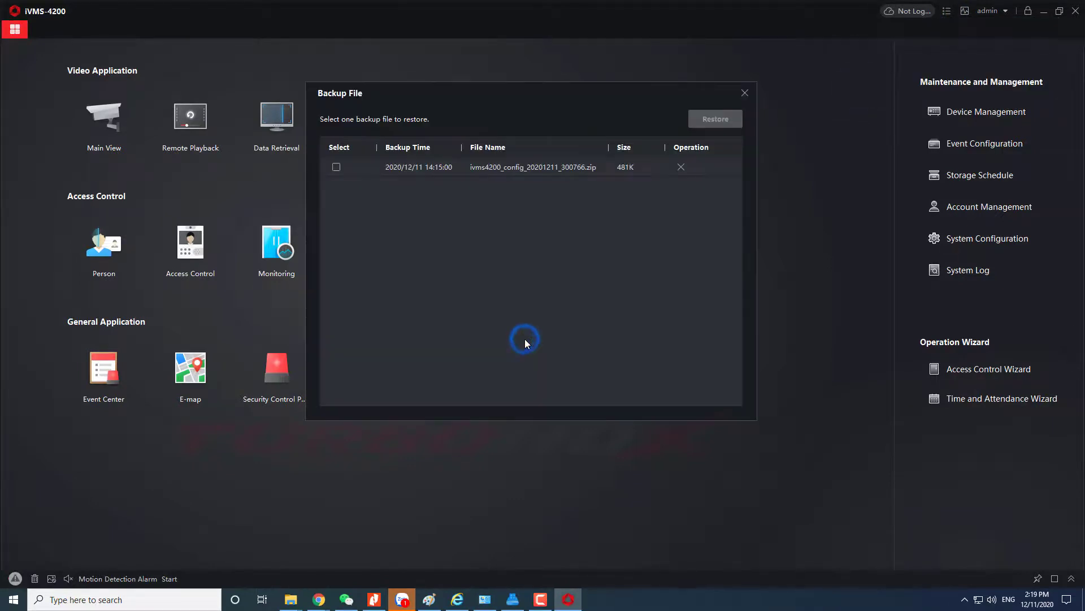
pyautogui.click(337, 168)
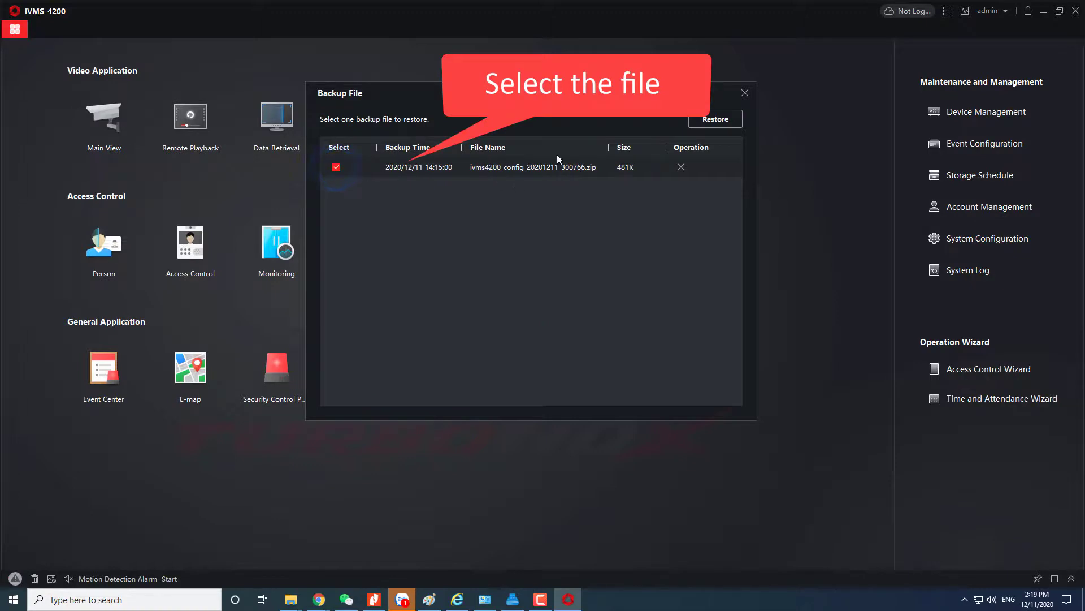
pyautogui.click(714, 120)
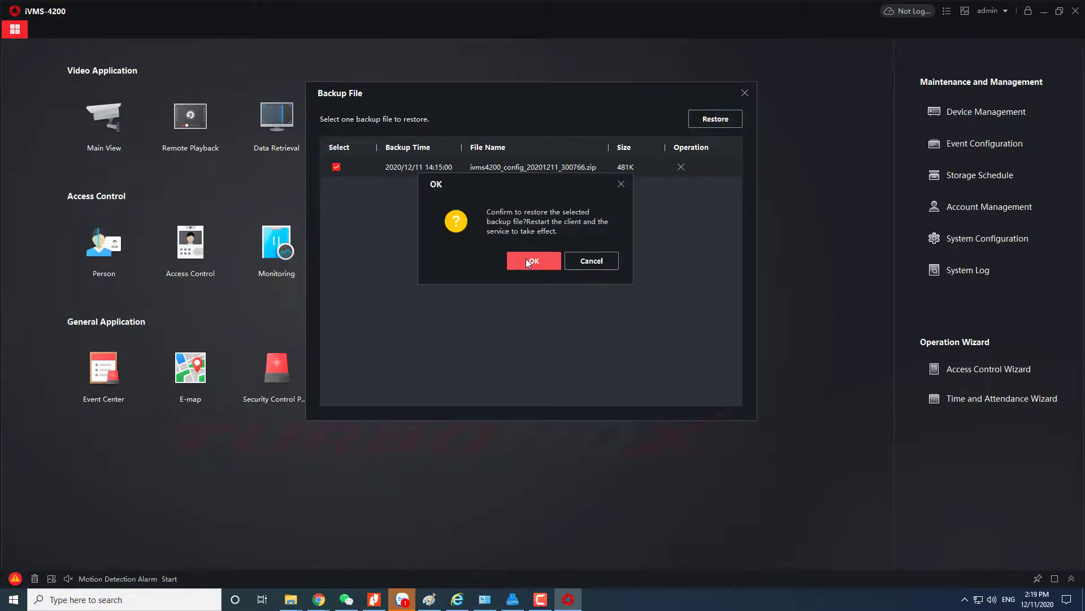
pyautogui.click(527, 261)
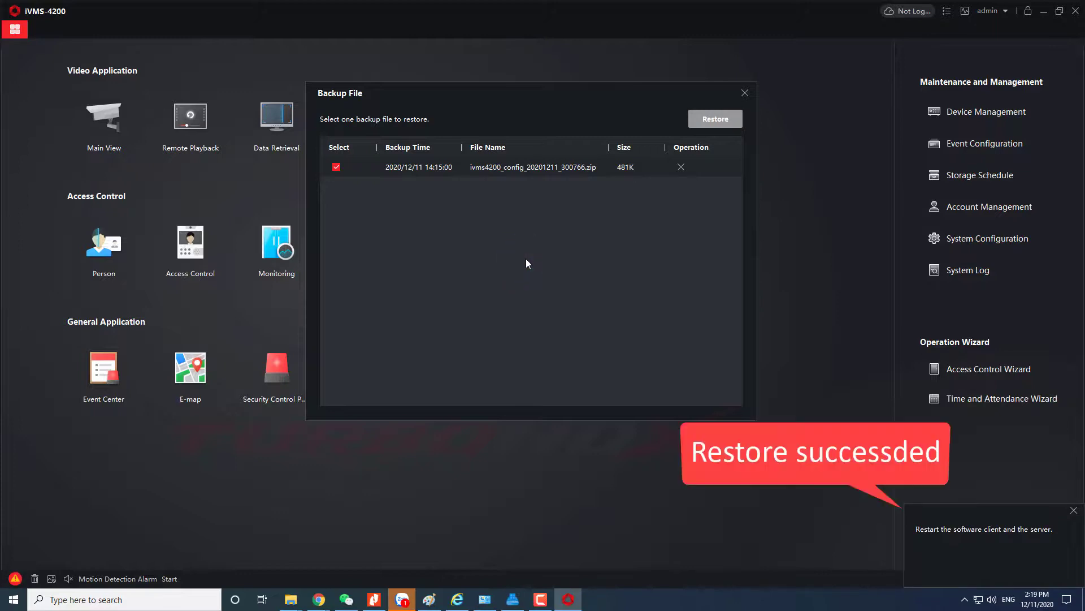
# Step: Close the backup list, save the auto backup settings and close the live view page
pyautogui.click(745, 92)
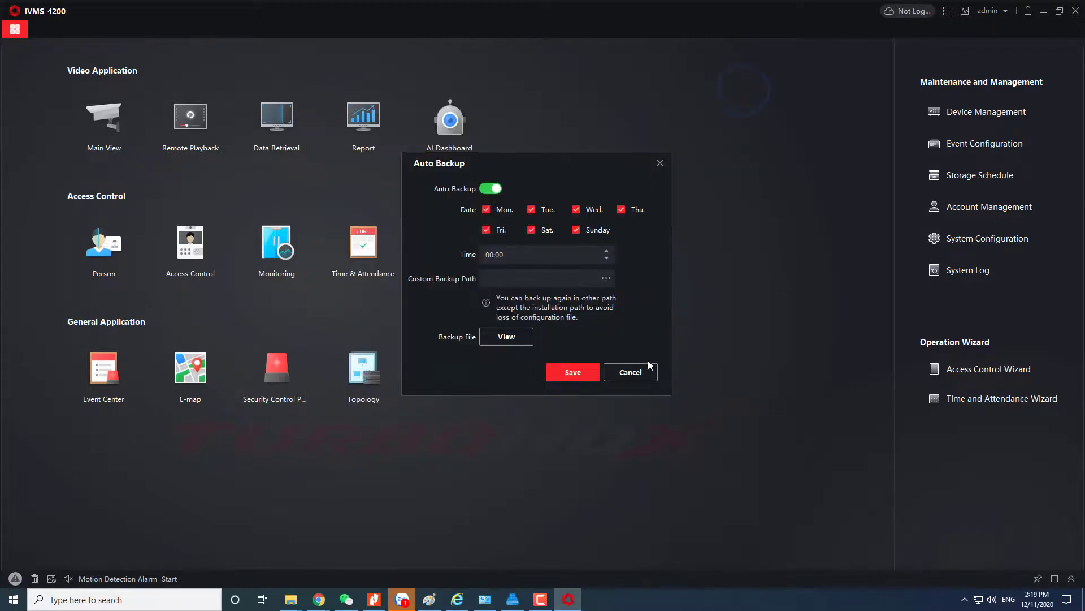
pyautogui.click(588, 373)
pyautogui.click(682, 312)
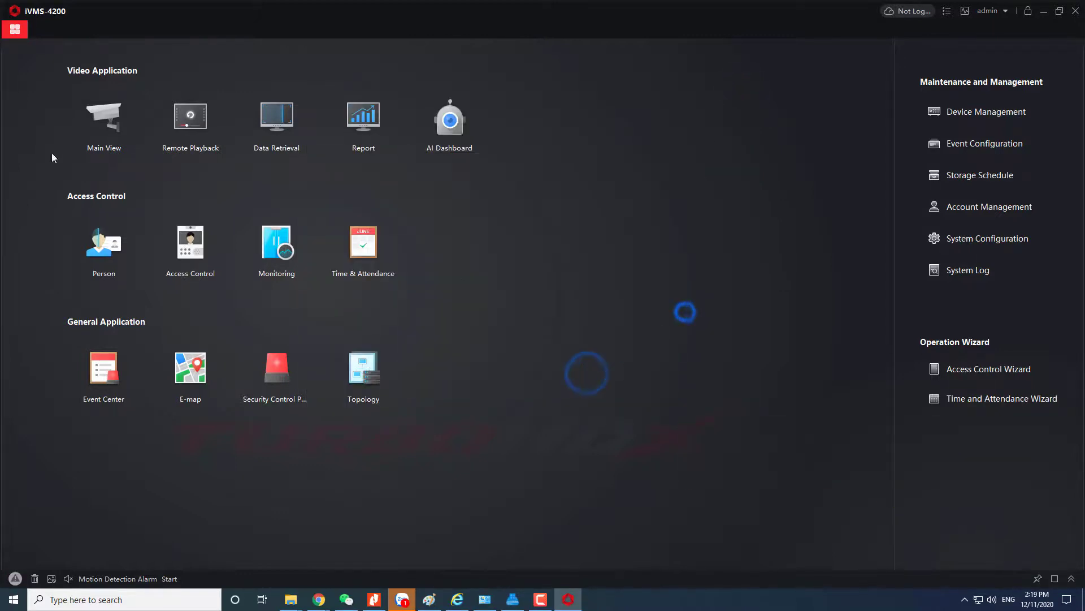
pyautogui.click(92, 117)
# Step: Confirm exiting the iVMS-4200 client
pyautogui.click(110, 29)
pyautogui.click(956, 107)
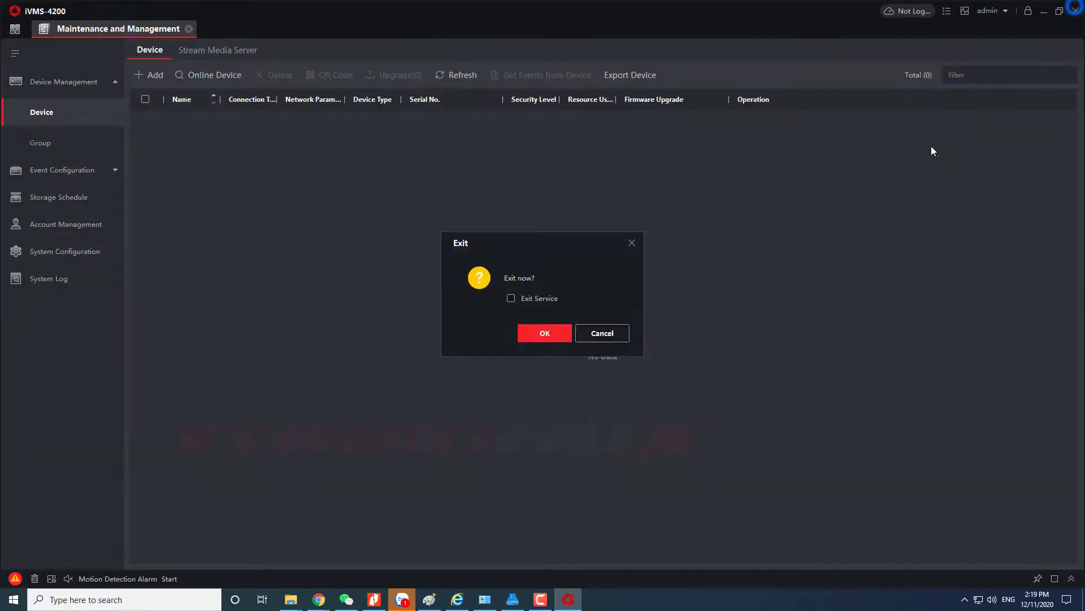
pyautogui.click(542, 338)
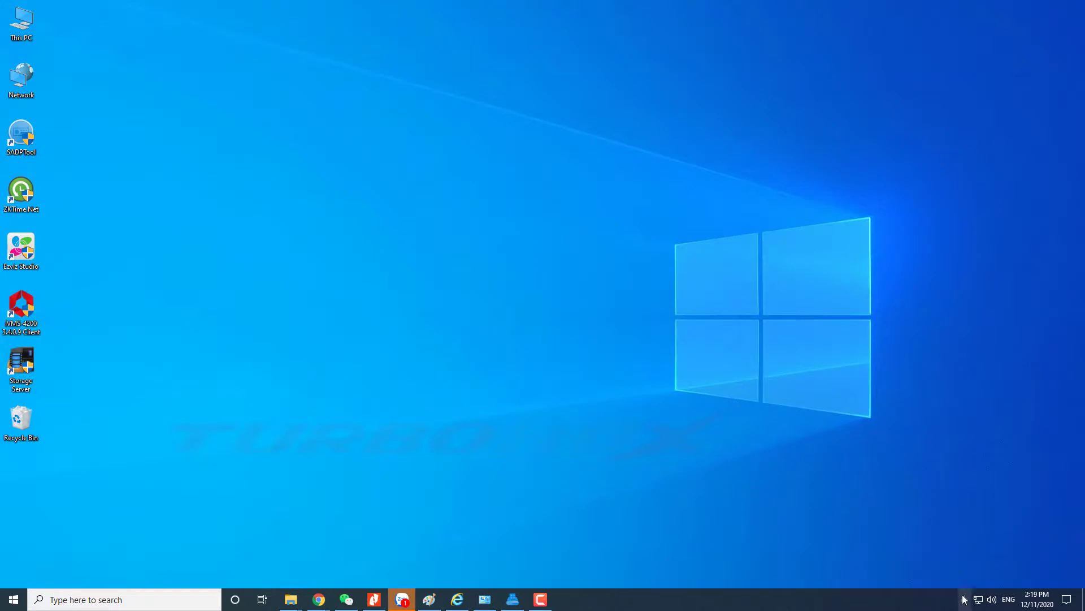
# Step: Stop the 4200 Server tray service and relaunch iVMS-4200 from its desktop shortcut
pyautogui.click(965, 599)
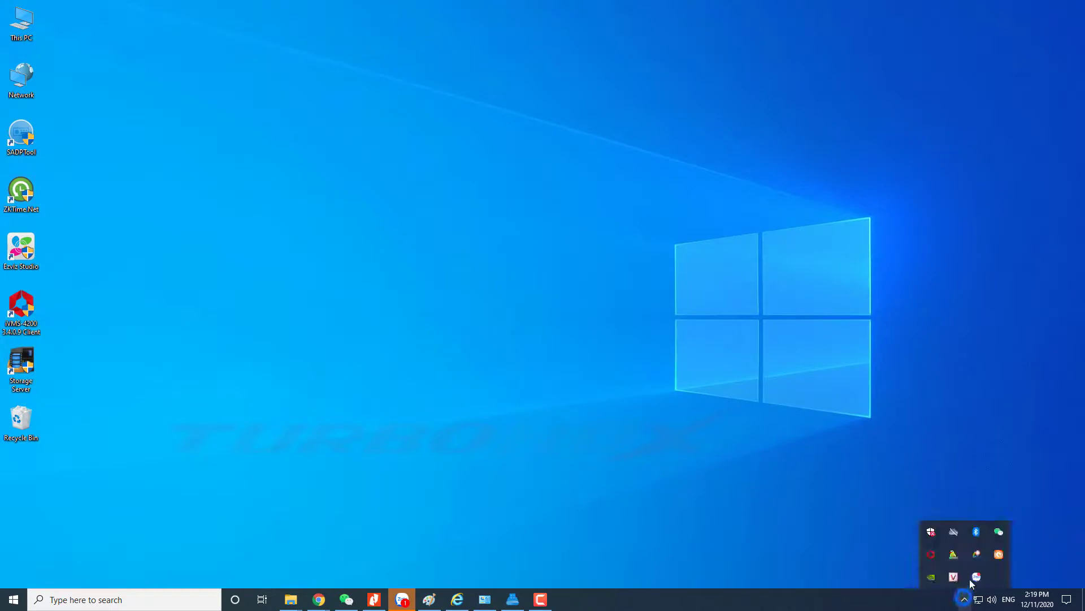
pyautogui.rightClick(931, 557)
pyautogui.click(955, 601)
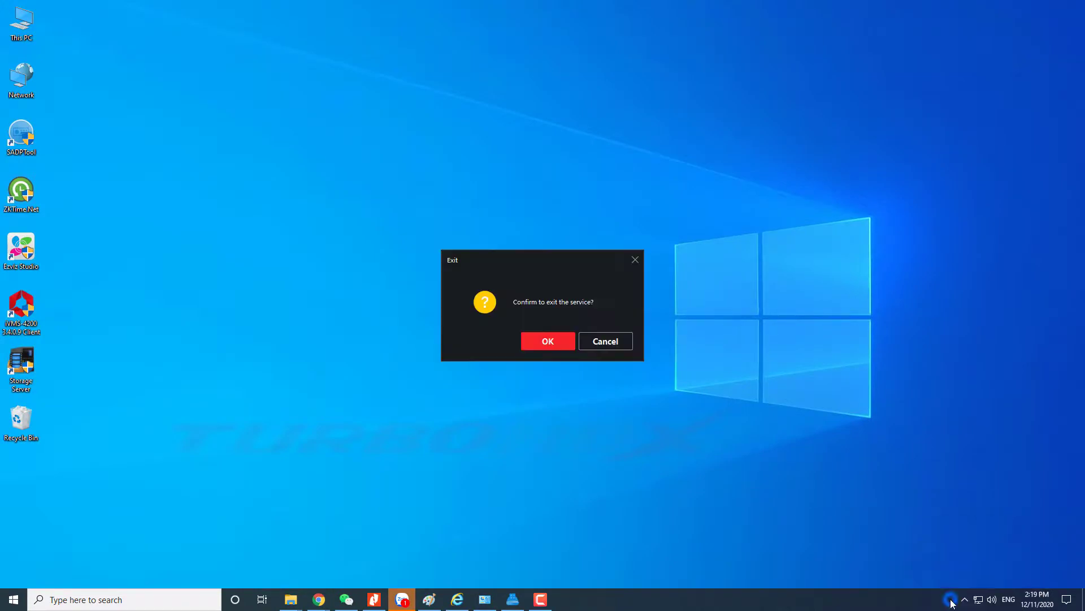
pyautogui.click(527, 343)
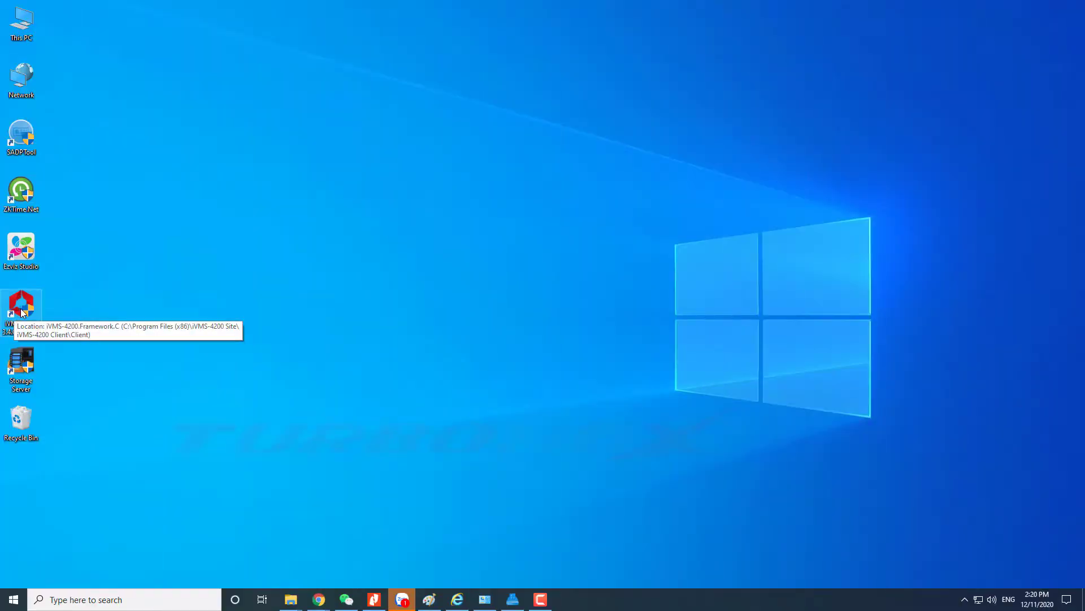
pyautogui.doubleClick(23, 313)
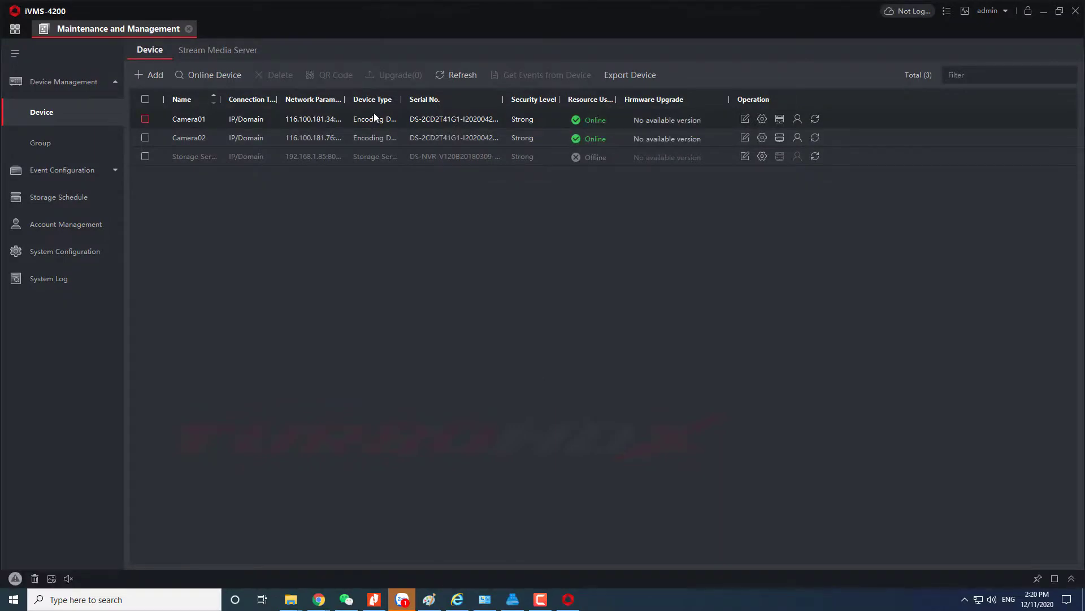
# Step: Check the restored device groups, then open Main View with Camera01 and Camera02 expanded
pyautogui.click(51, 146)
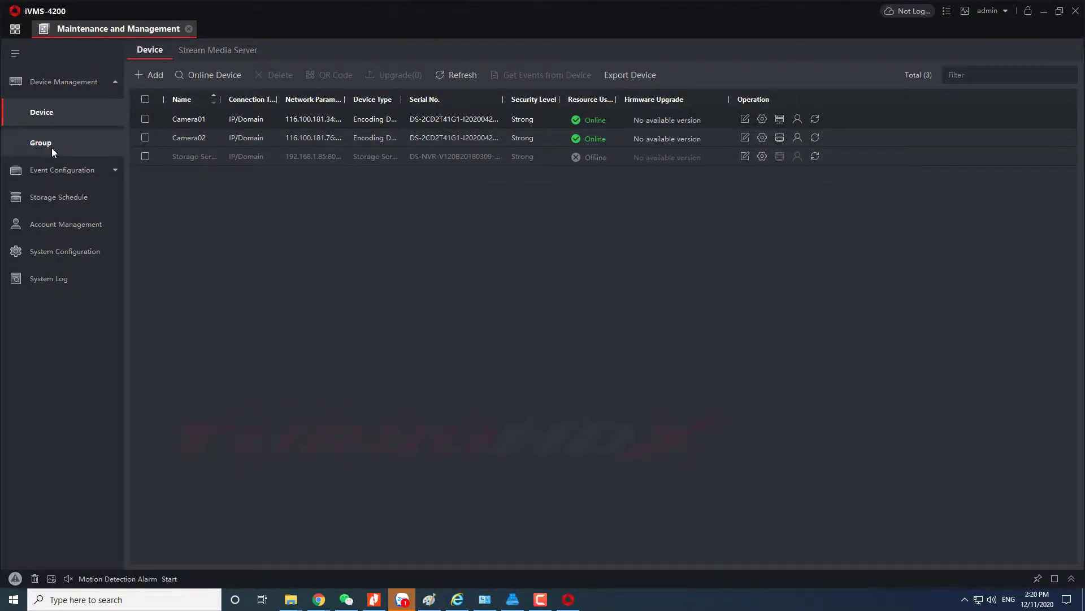
pyautogui.click(14, 29)
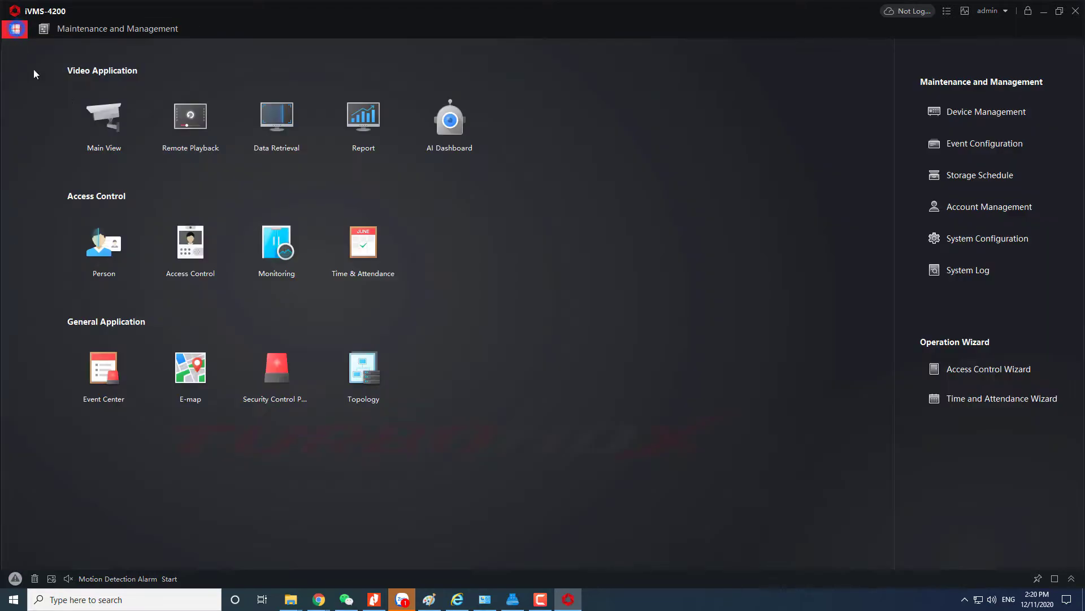
pyautogui.click(94, 115)
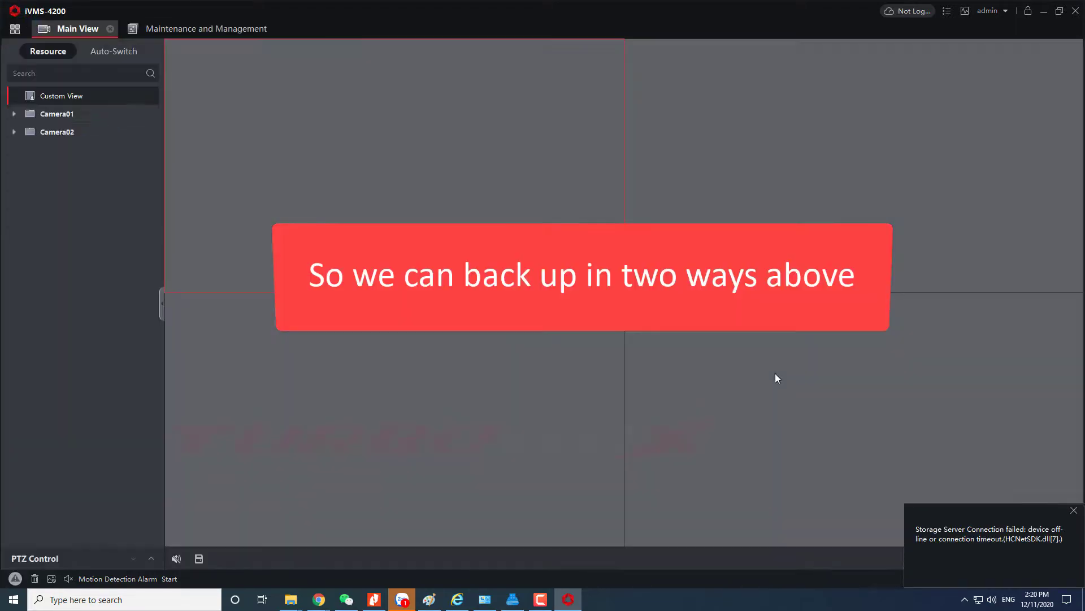
pyautogui.click(14, 113)
pyautogui.click(74, 154)
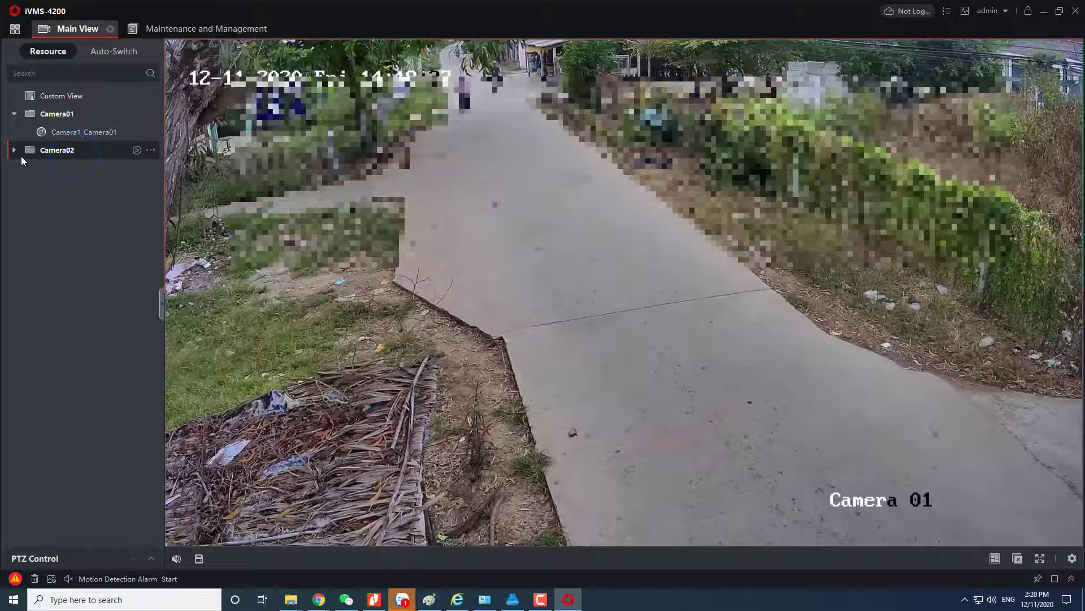
pyautogui.click(14, 150)
# Step: Play Camera1_Camera01 in the top-right pane of a 4-window layout, then stop all live view and exit
pyautogui.click(995, 558)
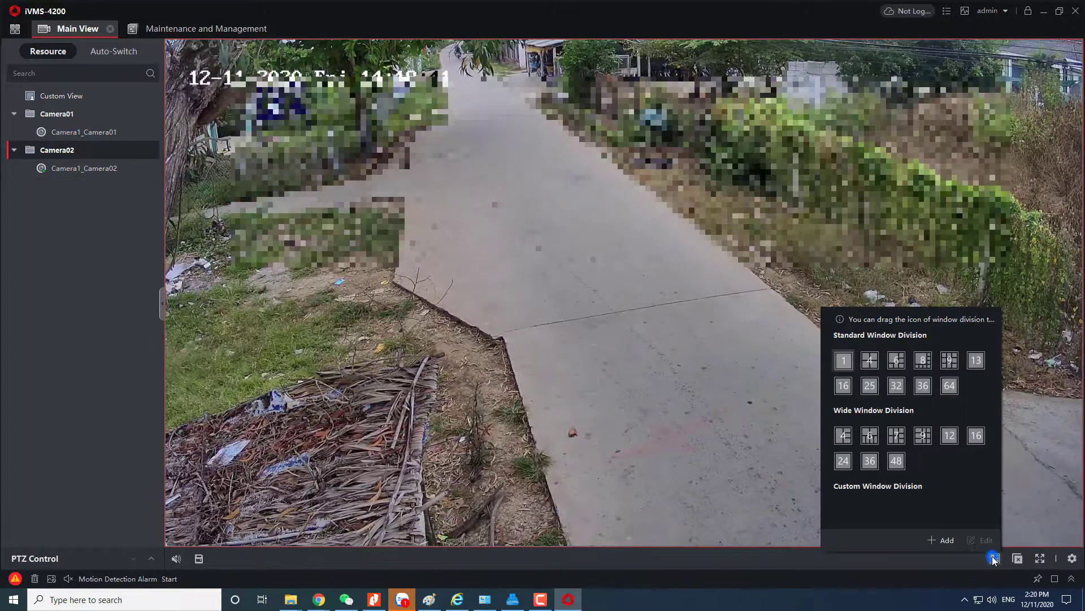
pyautogui.click(870, 360)
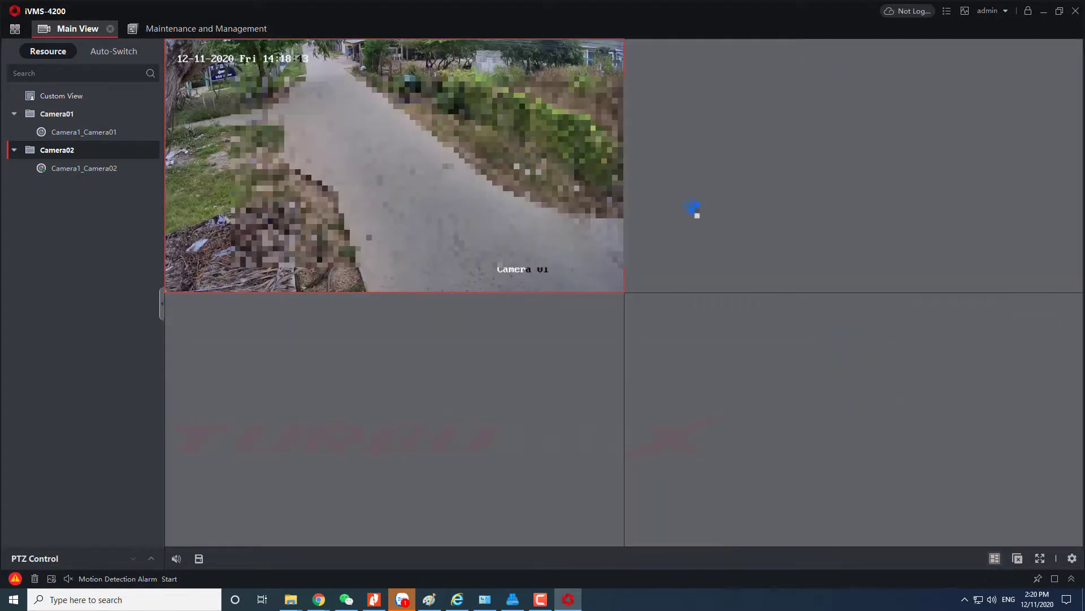
pyautogui.click(695, 205)
pyautogui.doubleClick(81, 132)
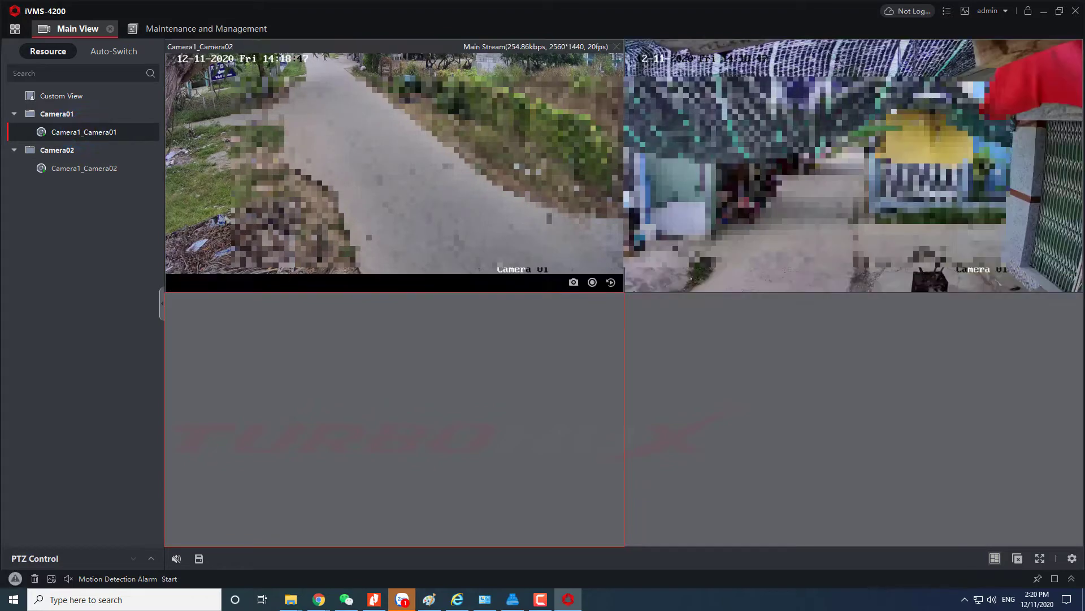
pyautogui.click(1017, 558)
pyautogui.click(1075, 11)
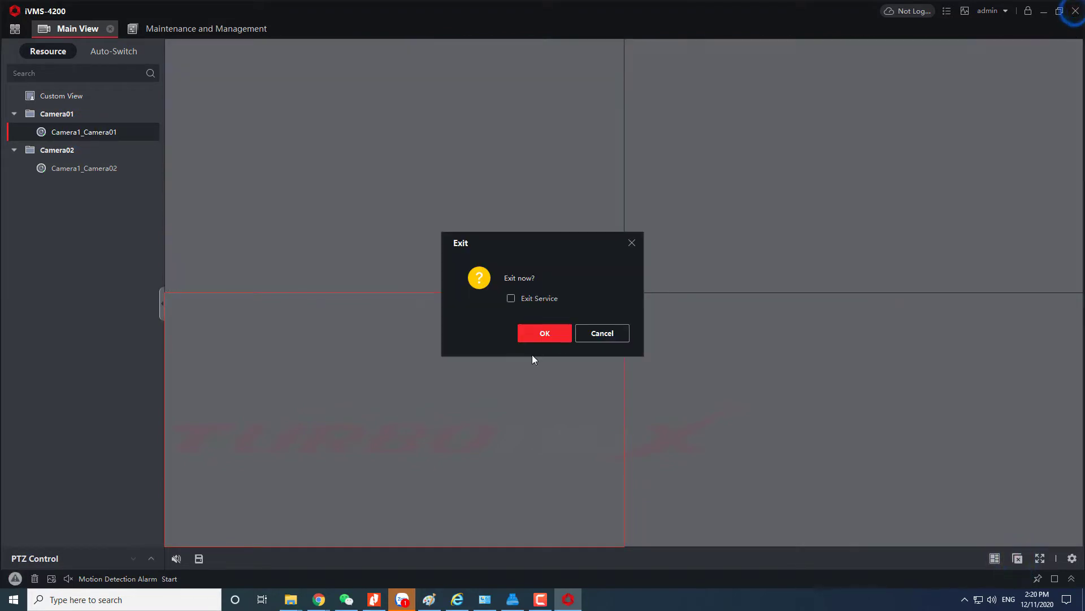